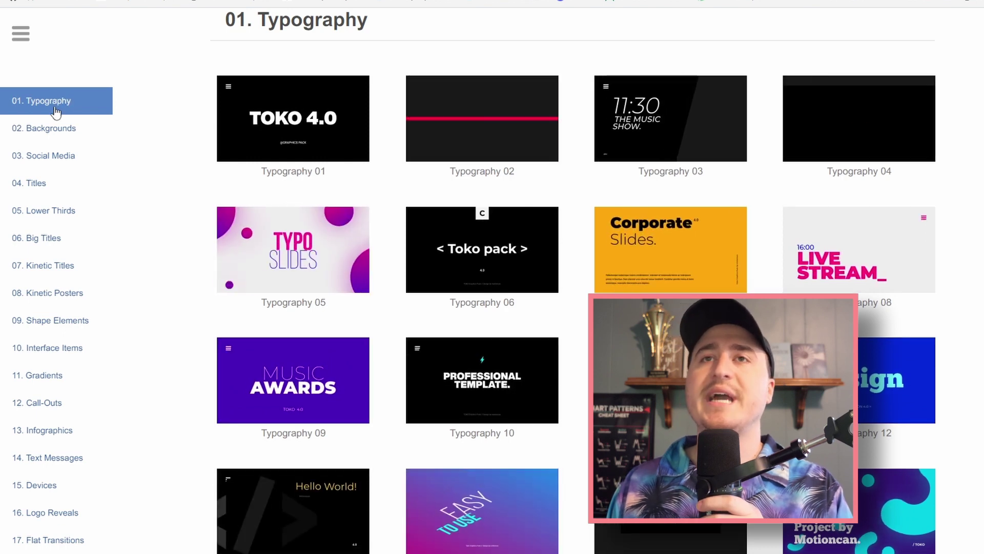
# Preview the Backgrounds, Social Media, Titles, Lower Thirds, Big Titles, Kinetic and Shape Elements templates
pyautogui.click(55, 137)
pyautogui.click(62, 158)
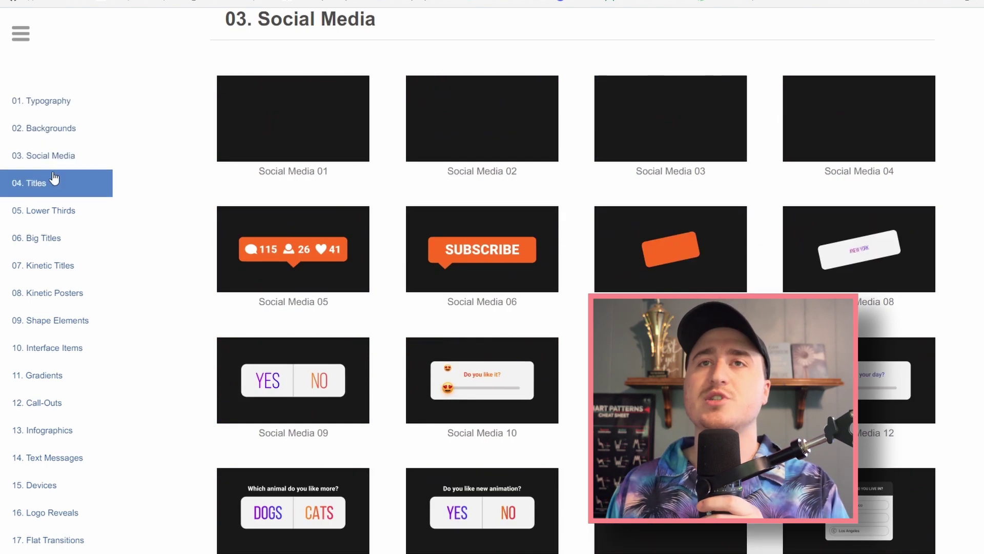
pyautogui.click(54, 185)
pyautogui.click(59, 215)
pyautogui.click(58, 239)
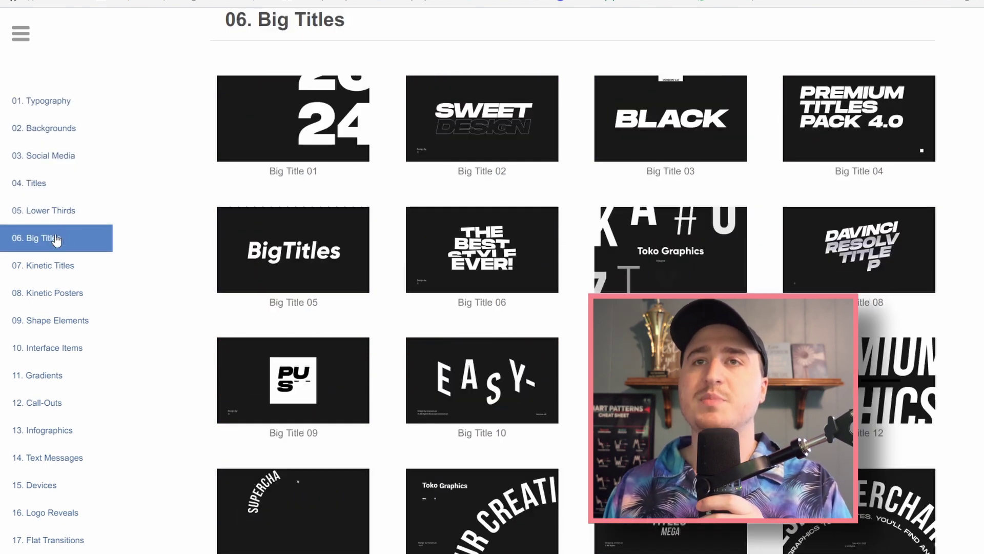
pyautogui.click(60, 267)
pyautogui.click(58, 295)
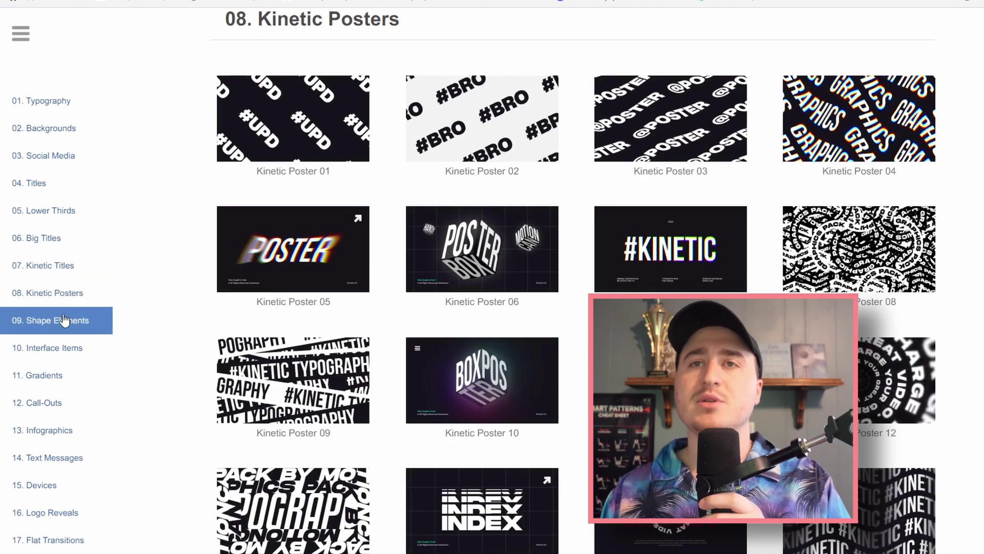
pyautogui.click(60, 321)
# Preview Interface Items, Gradients, Call-Outs, Infographics, Text Messages, Devices, Logo Reveals and Flat Transitions
pyautogui.click(63, 352)
pyautogui.click(59, 377)
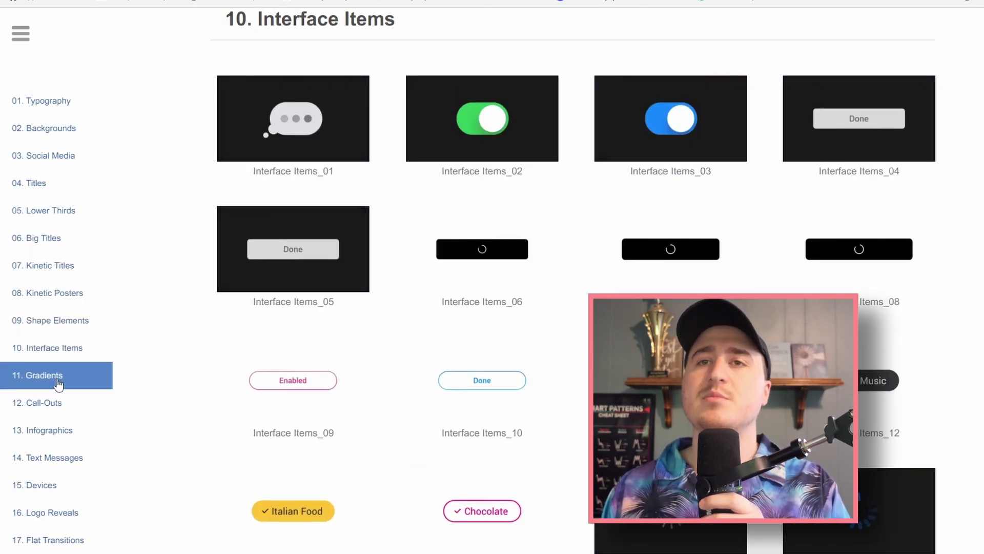
pyautogui.click(56, 405)
pyautogui.click(56, 431)
pyautogui.click(55, 458)
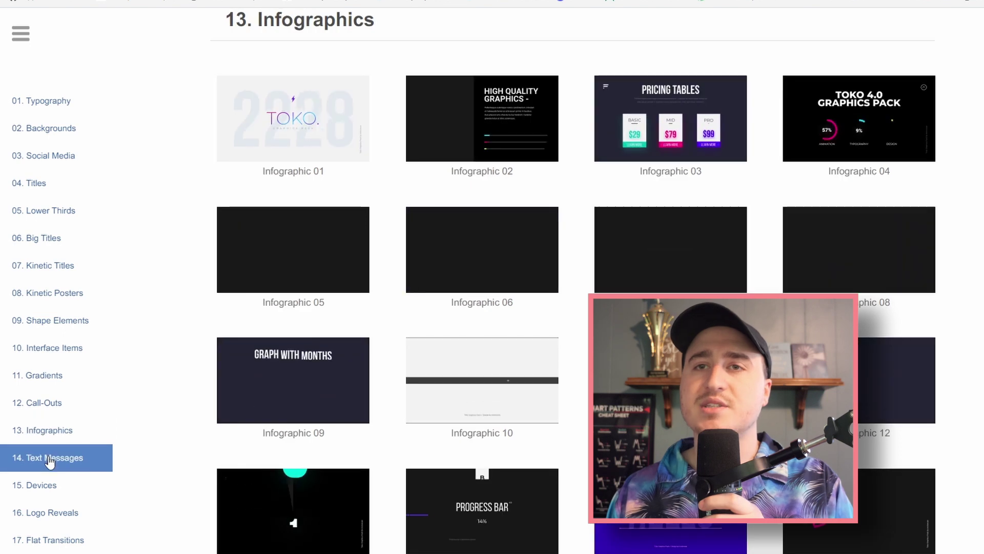
pyautogui.click(54, 486)
pyautogui.click(62, 515)
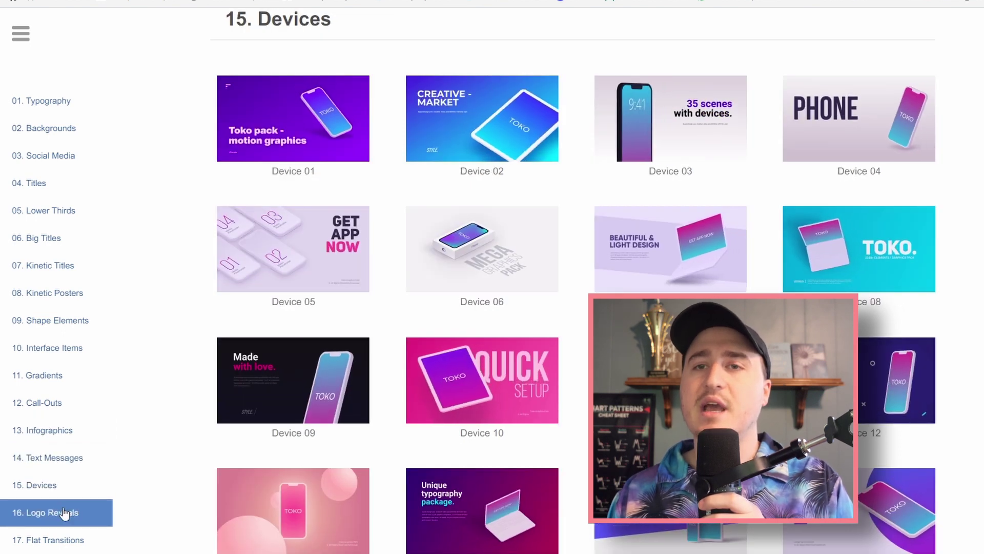
pyautogui.click(63, 541)
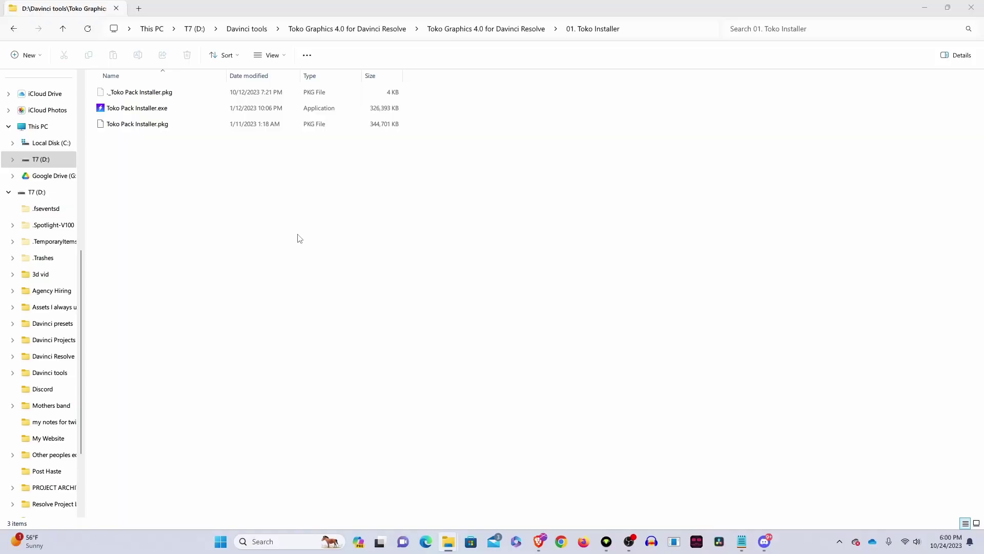
# Launch Toko Pack Installer.exe, cancel and exit its setup, and close the installer folder
pyautogui.doubleClick(167, 109)
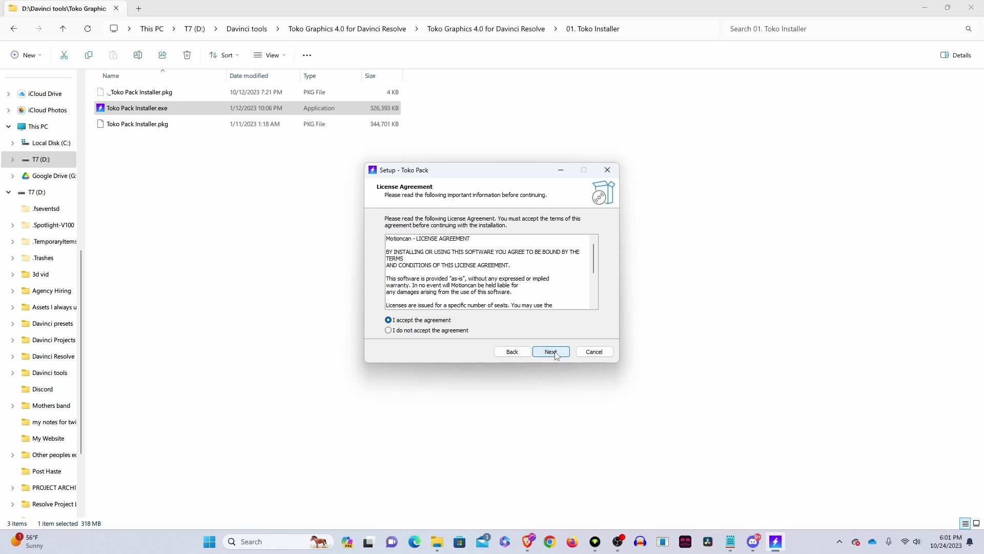
pyautogui.click(597, 351)
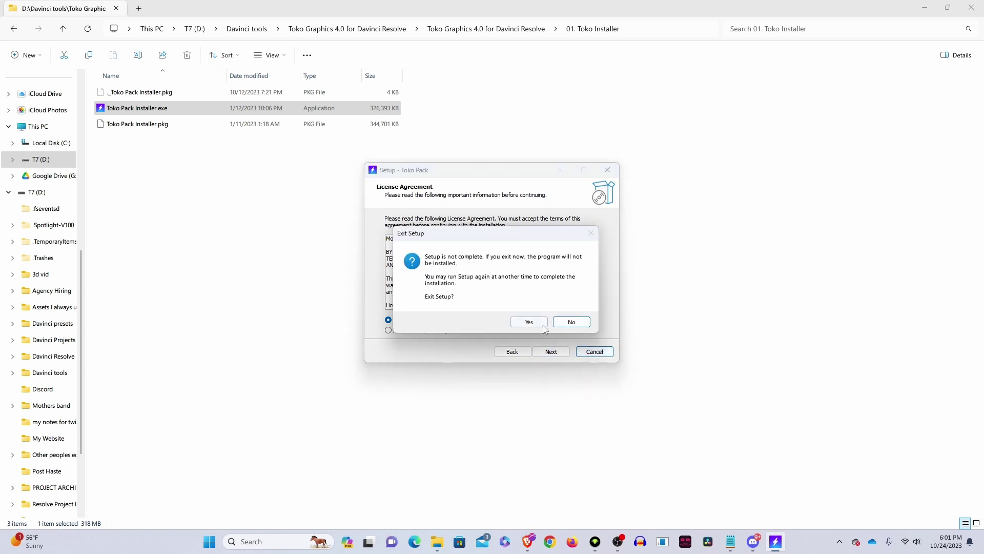
pyautogui.click(528, 320)
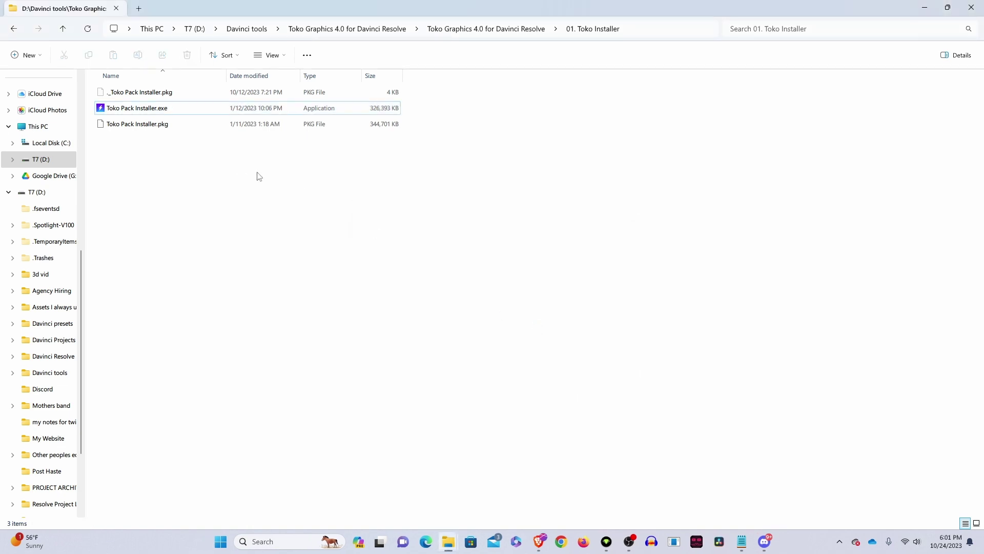
pyautogui.click(115, 10)
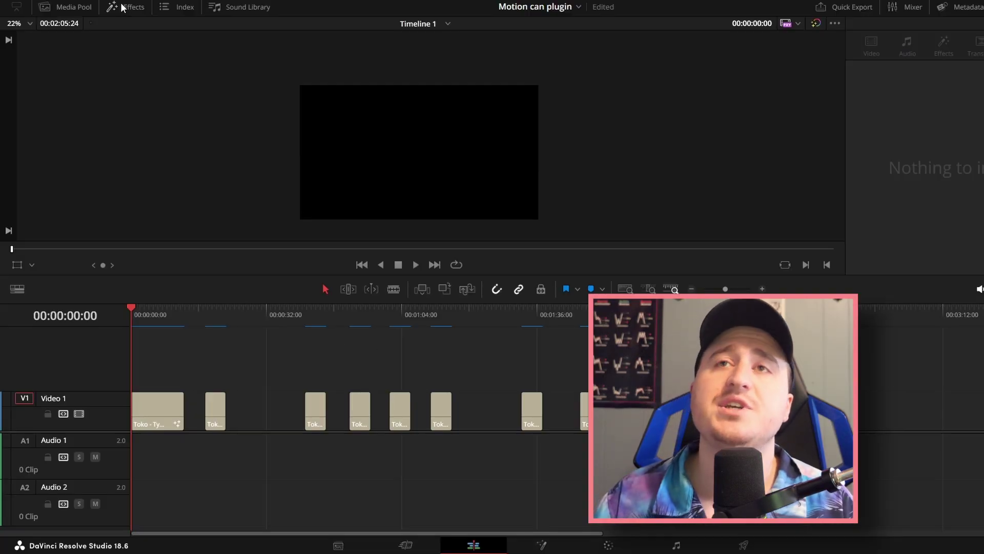
# Show the Toko Graphics title templates under Video Transitions > Titles in the Effects library
pyautogui.click(122, 8)
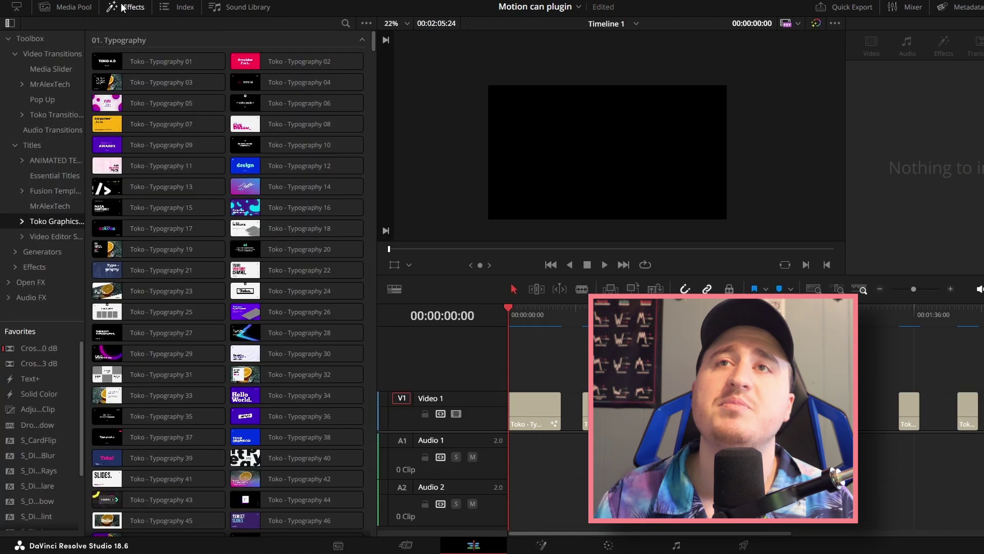
pyautogui.click(44, 54)
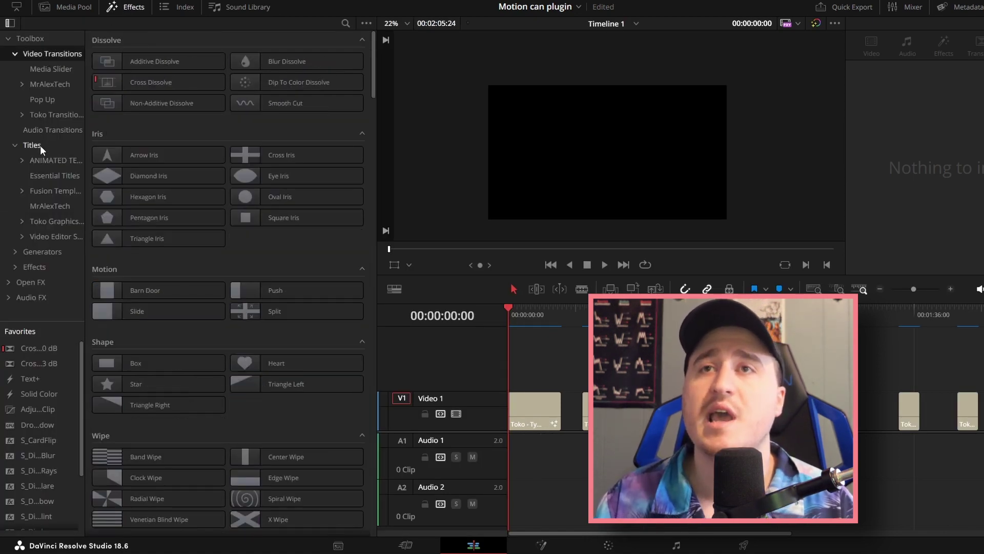
pyautogui.click(40, 146)
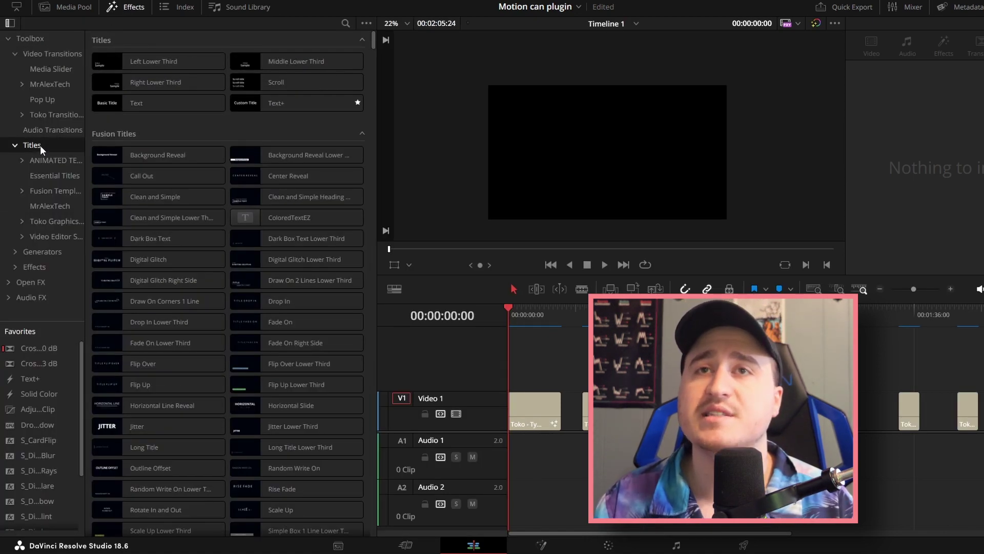
pyautogui.click(44, 221)
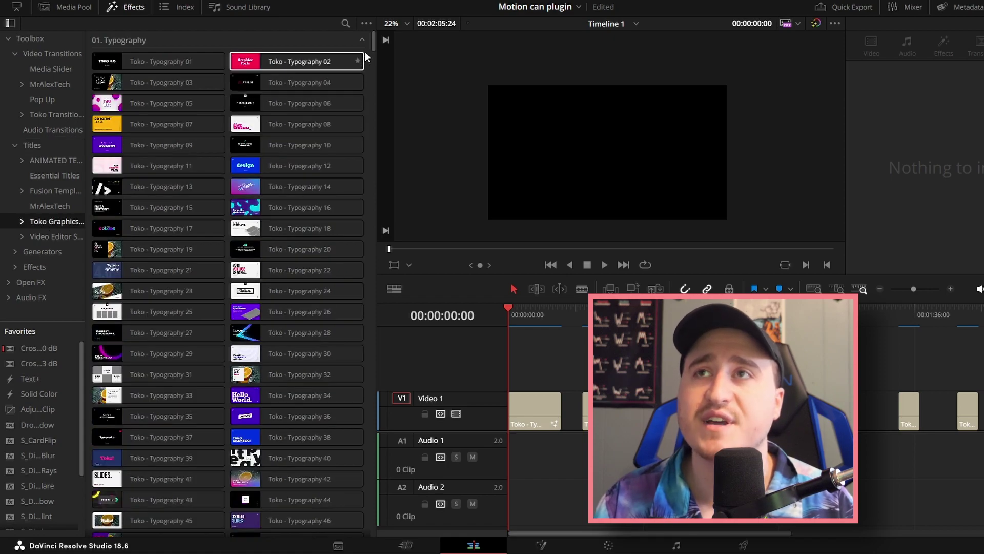
pyautogui.moveTo(371, 42)
pyautogui.mouseDown()
pyautogui.moveTo(372, 290)
pyautogui.moveTo(399, 542)
pyautogui.mouseUp()
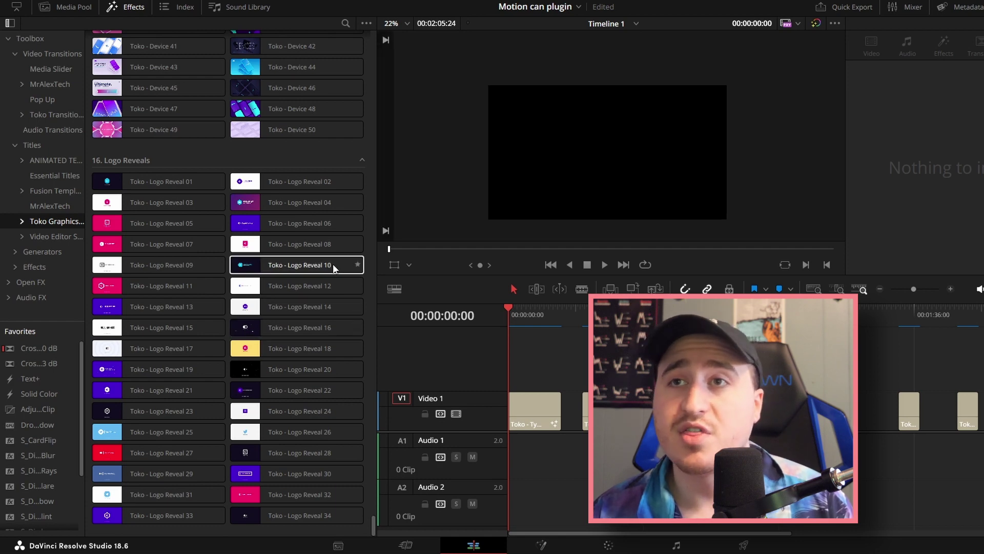
pyautogui.scroll(5, 350, 369)
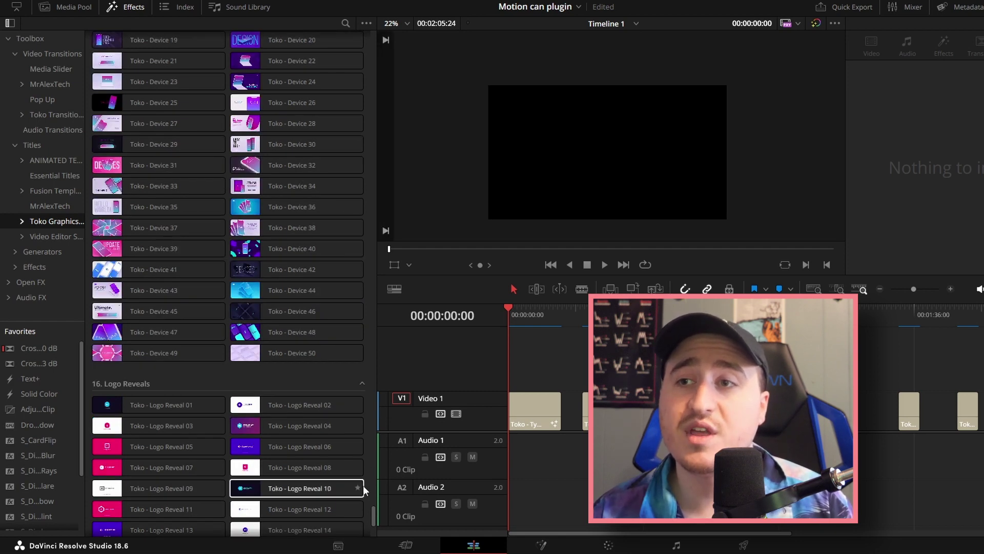
pyautogui.scroll(3, 363, 485)
pyautogui.scroll(5, 372, 439)
pyautogui.scroll(5, 370, 433)
pyautogui.scroll(5, 369, 433)
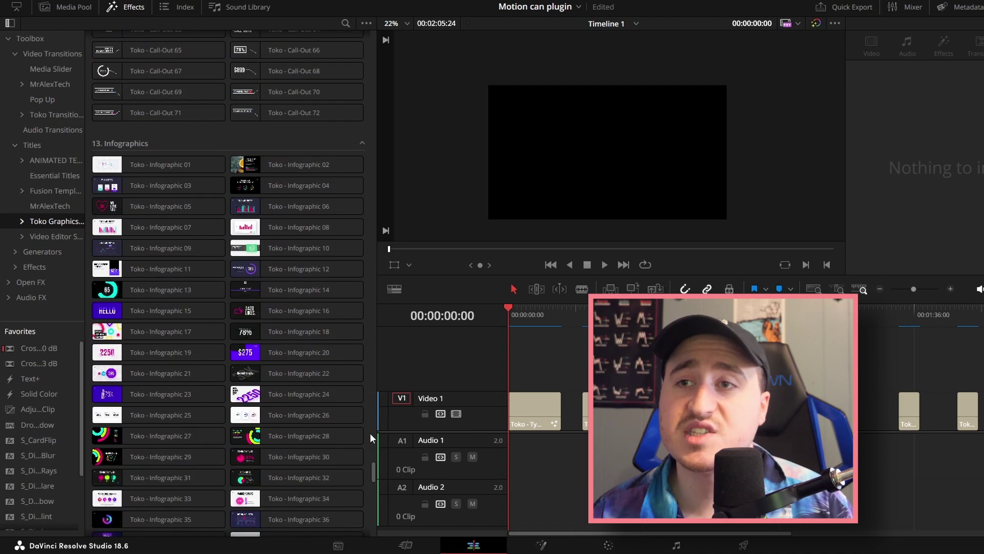
pyautogui.moveTo(374, 467)
pyautogui.mouseDown()
pyautogui.moveTo(373, 293)
pyautogui.moveTo(349, 22)
pyautogui.mouseUp()
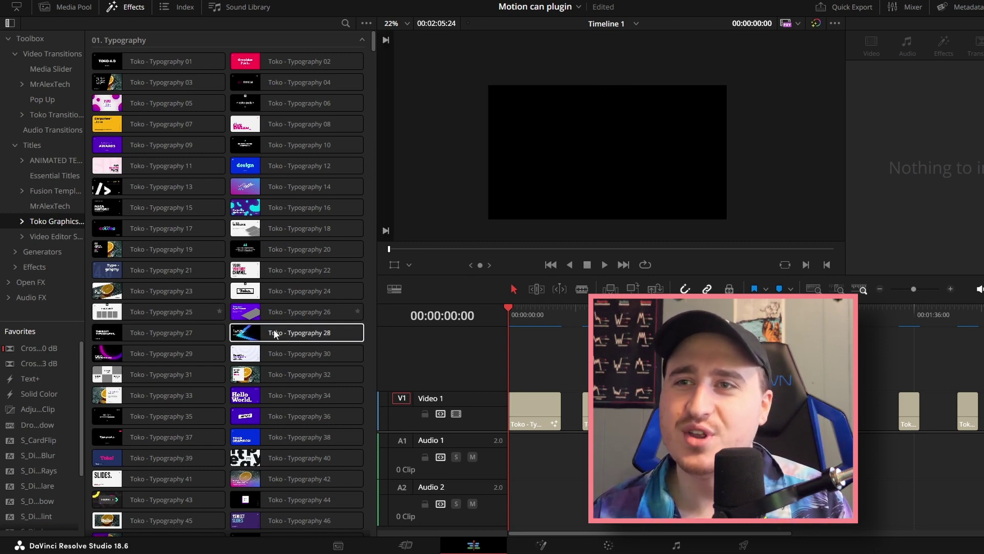
pyautogui.scroll(-3, 262, 331)
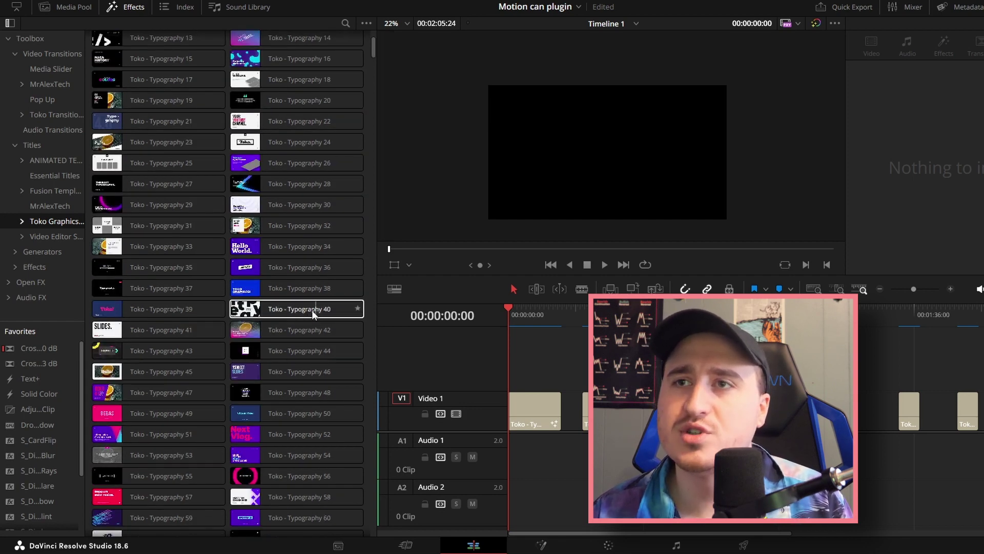
pyautogui.scroll(-3, 266, 338)
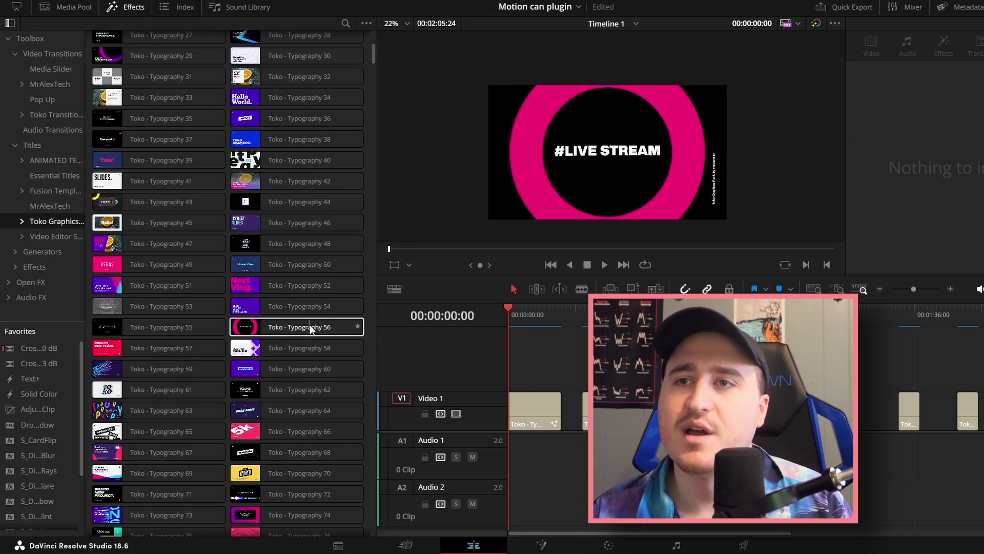
pyautogui.scroll(-3, 310, 327)
pyautogui.scroll(-6, 275, 330)
pyautogui.scroll(-3, 241, 289)
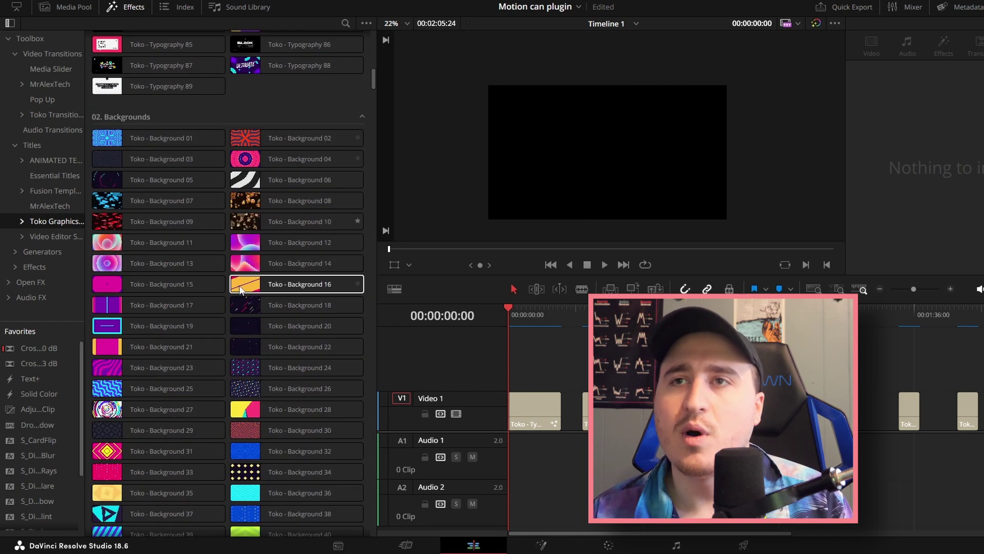
pyautogui.scroll(-2, 187, 187)
pyautogui.scroll(2, 186, 157)
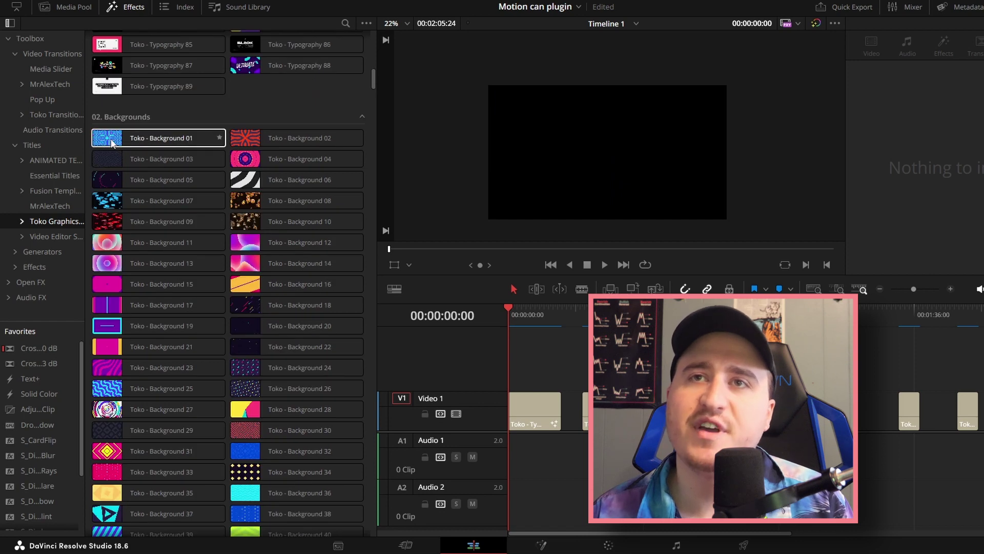
pyautogui.scroll(-10, 187, 179)
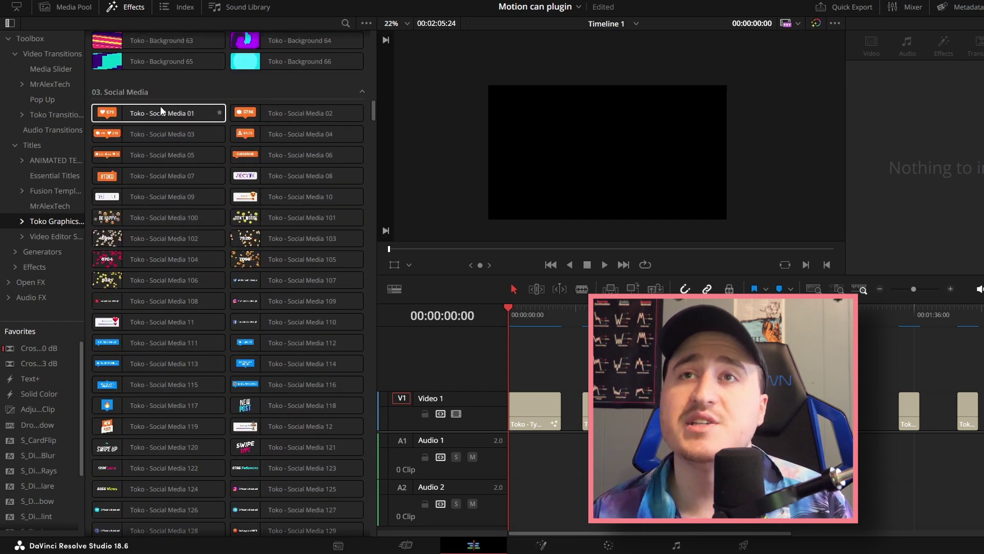
pyautogui.click(100, 117)
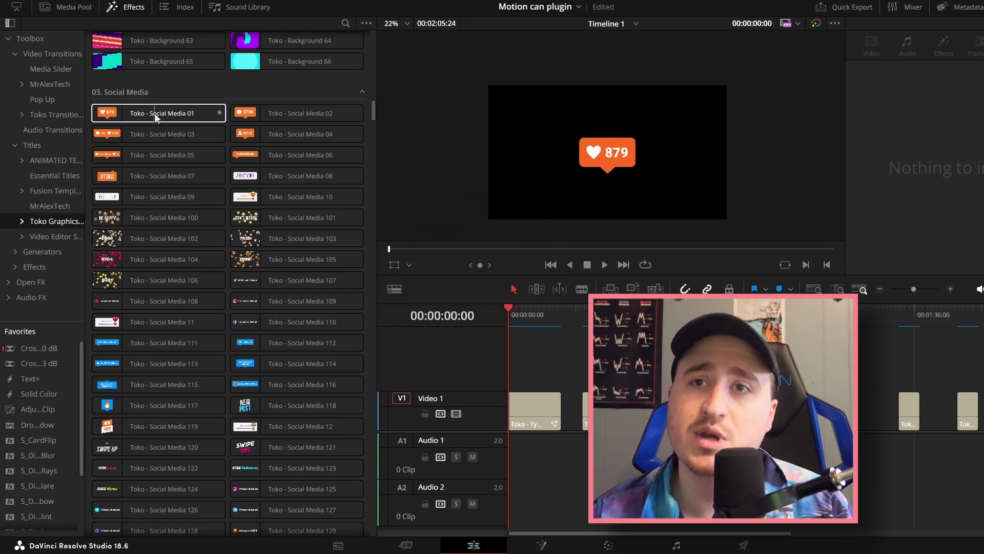
pyautogui.click(174, 115)
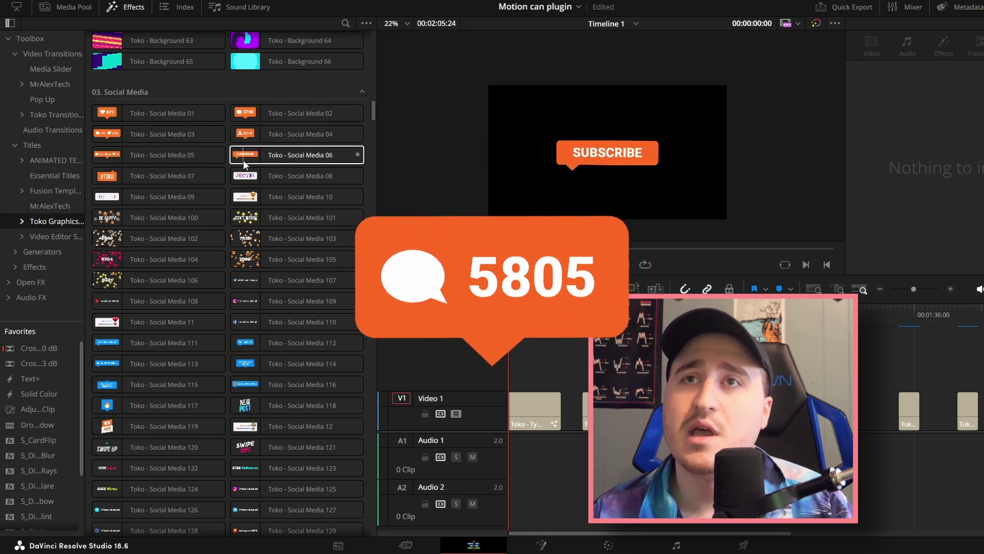
pyautogui.scroll(-3, 243, 161)
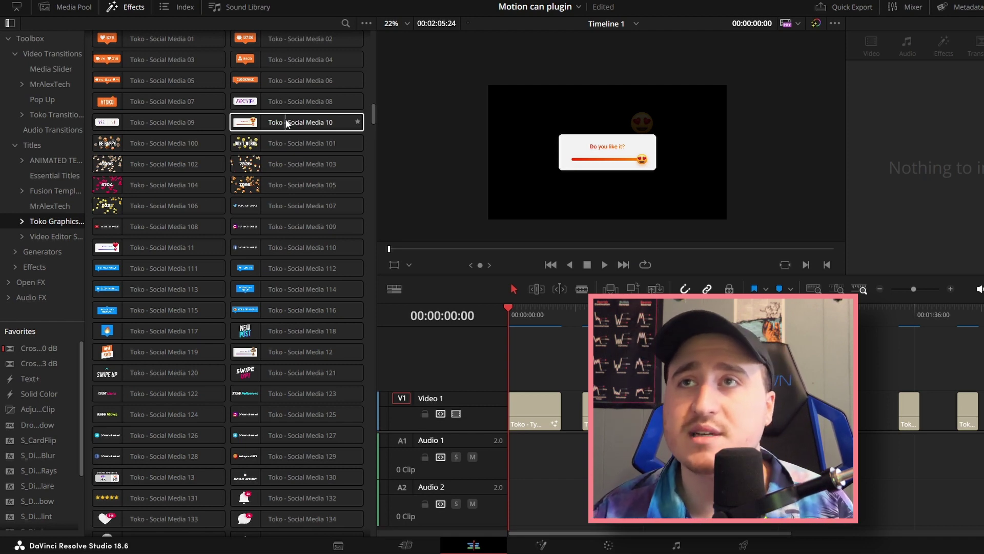
pyautogui.moveTo(159, 197)
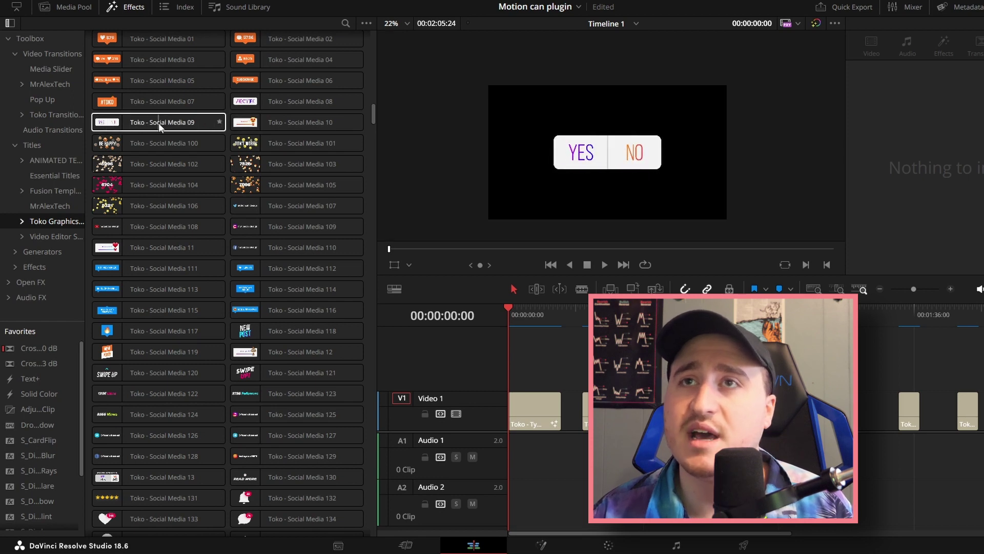
pyautogui.scroll(-5, 160, 122)
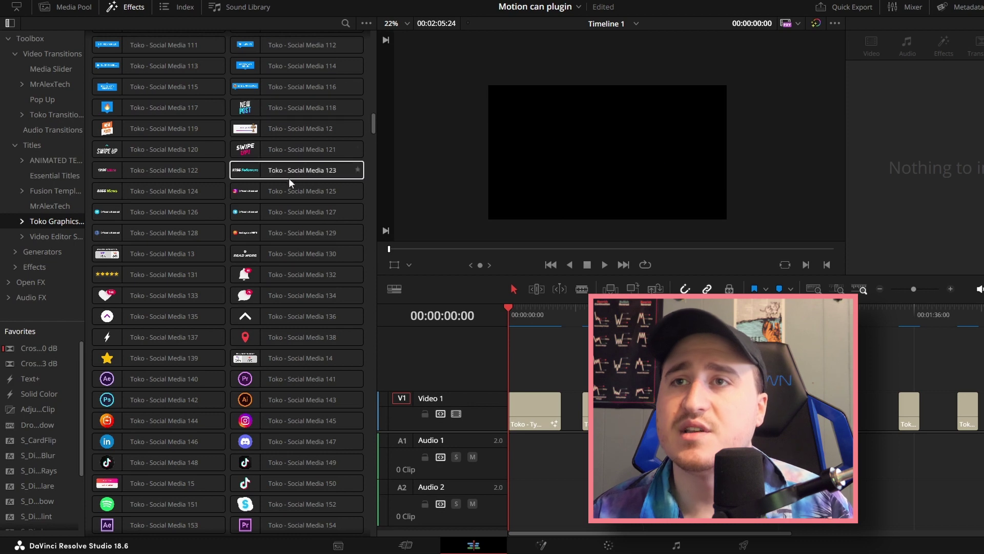
pyautogui.scroll(3, 281, 192)
pyautogui.scroll(3, 282, 181)
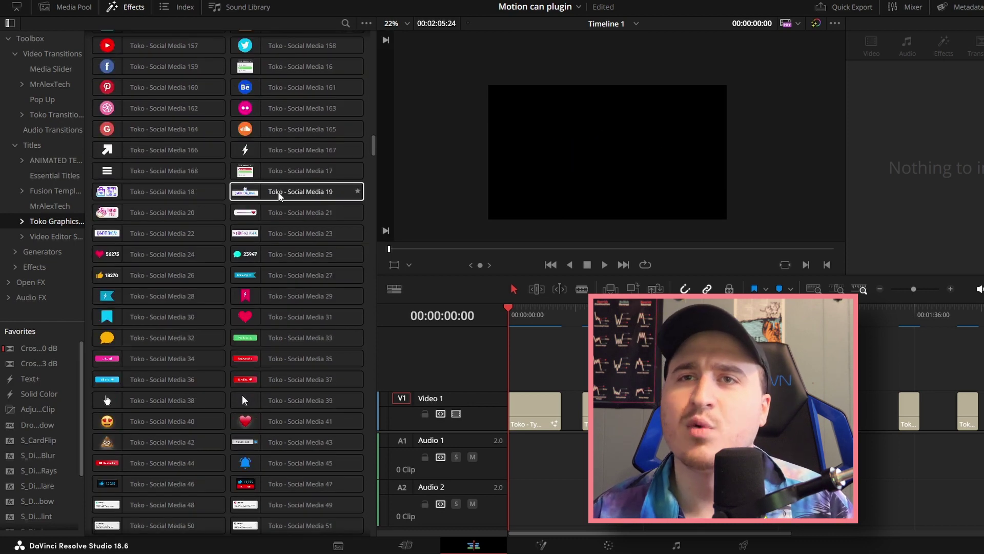
pyautogui.scroll(3, 278, 191)
pyautogui.scroll(3, 278, 193)
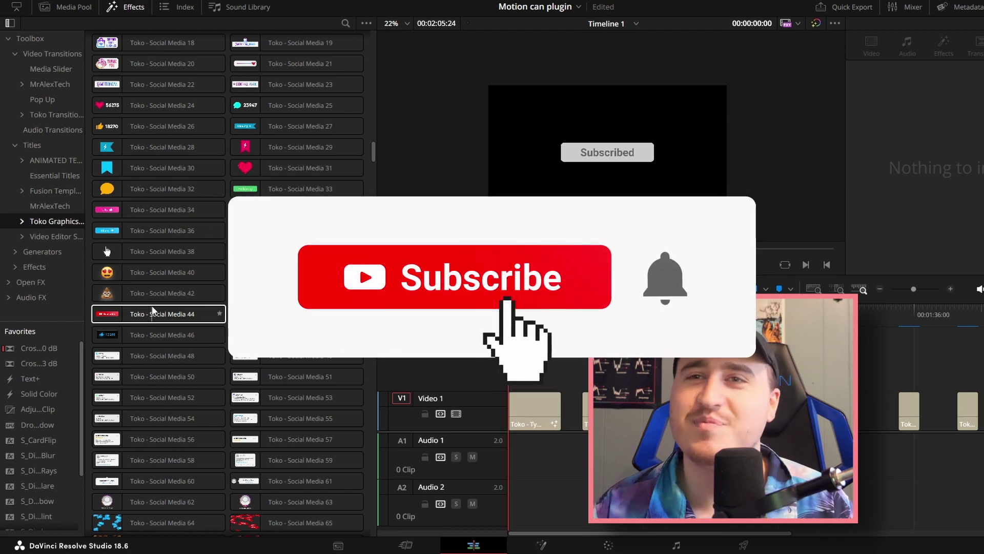
pyautogui.scroll(-2, 151, 306)
pyautogui.scroll(-5, 158, 304)
pyautogui.scroll(-4, 171, 250)
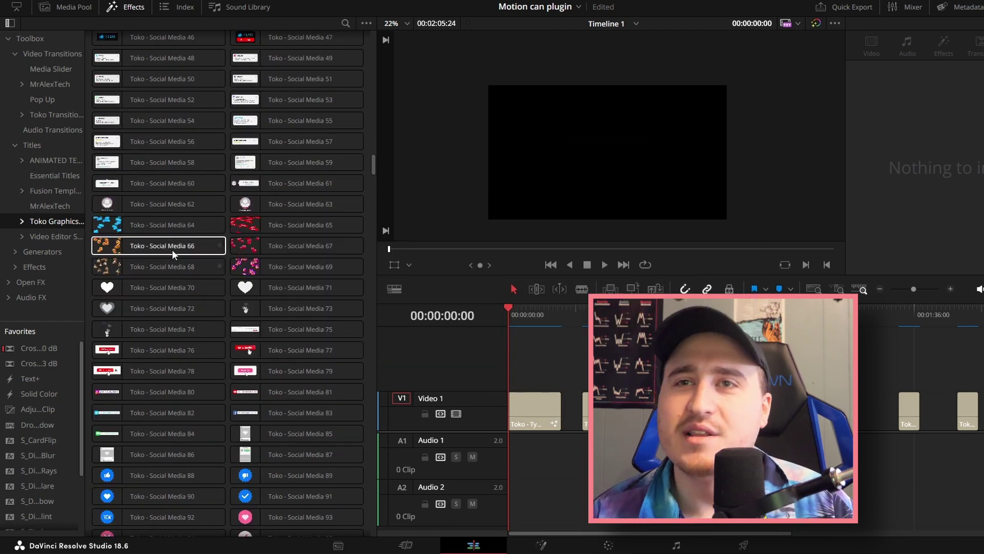
pyautogui.scroll(-3, 171, 249)
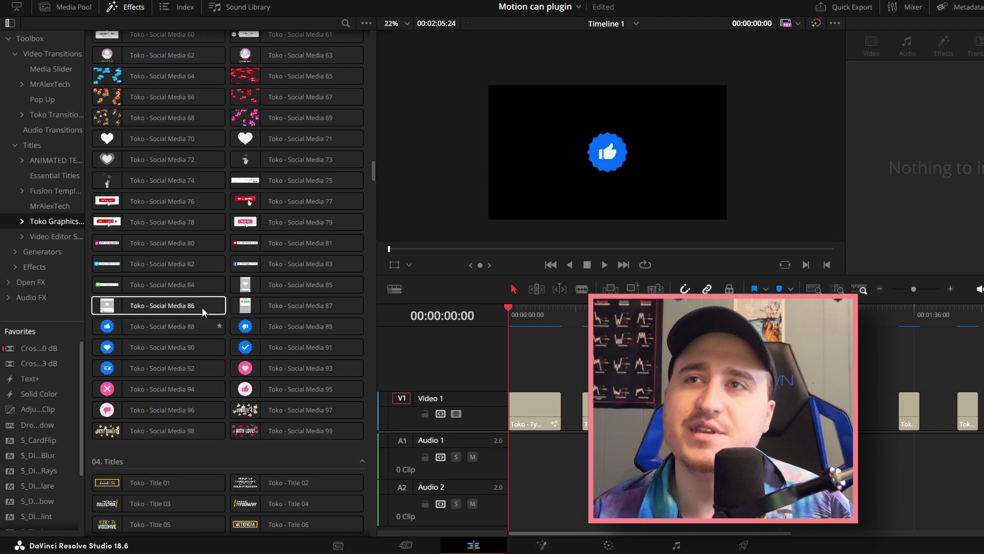
pyautogui.scroll(3, 258, 215)
pyautogui.scroll(4, 258, 215)
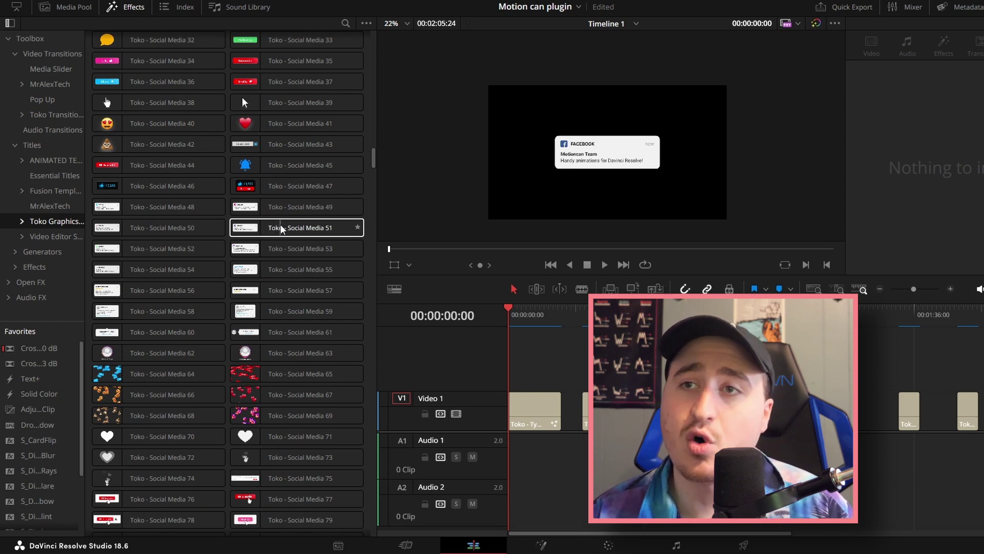
# Scrub to the full typography title and try enlarging its YOUTUBE line, then reset it
pyautogui.moveTo(527, 320); pyautogui.dragTo(490, 319)
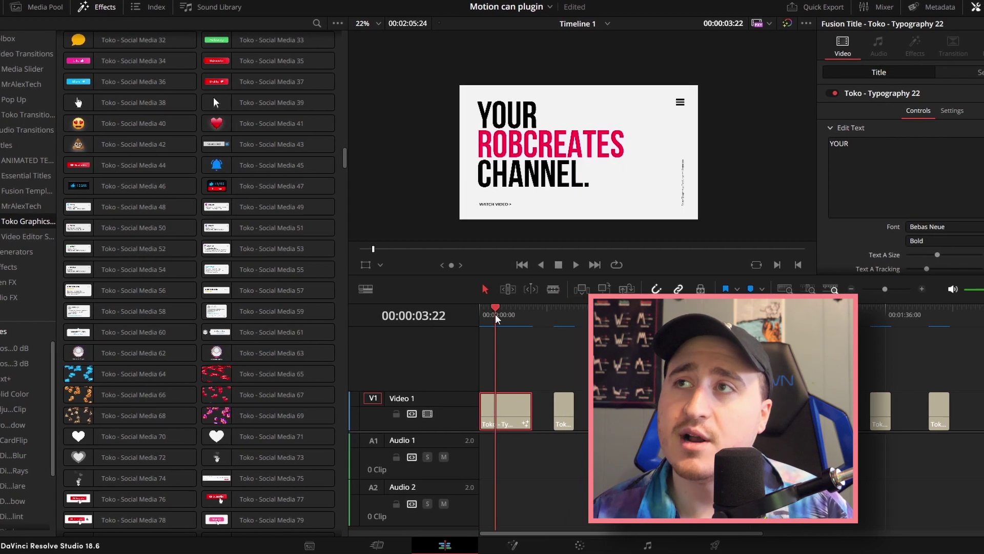
pyautogui.moveTo(491, 318); pyautogui.dragTo(507, 316)
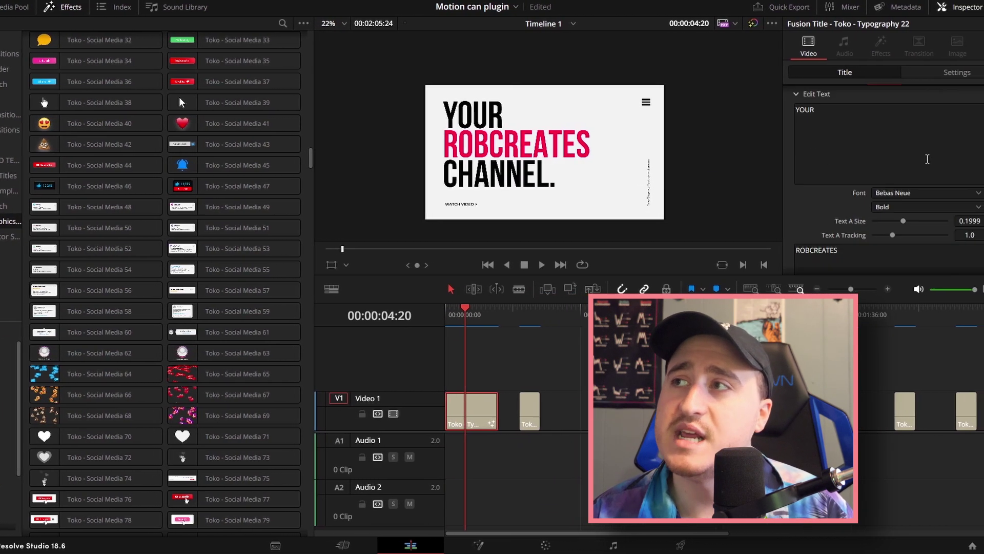
pyautogui.scroll(-4, 873, 164)
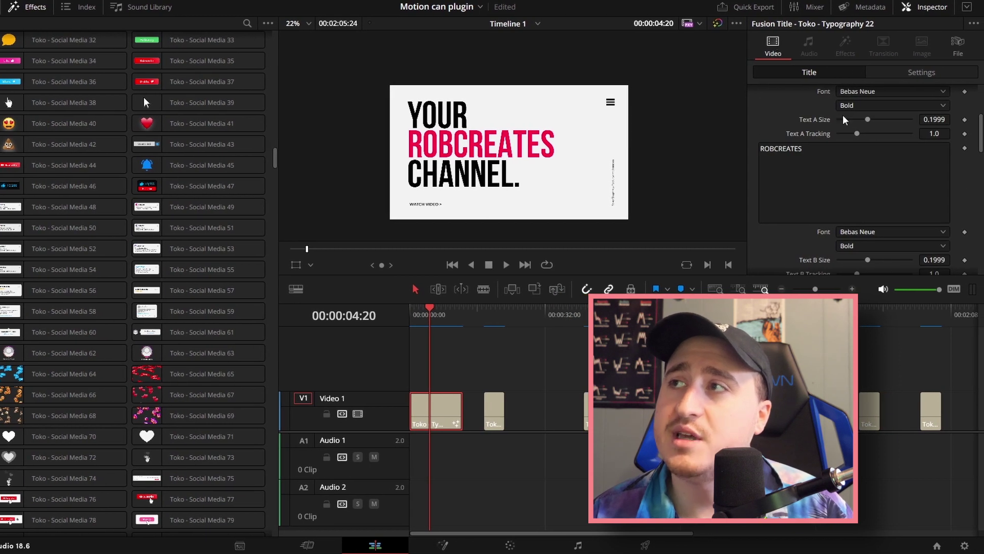
pyautogui.scroll(-1, 843, 120)
pyautogui.scroll(1, 843, 119)
pyautogui.moveTo(808, 150); pyautogui.dragTo(759, 229)
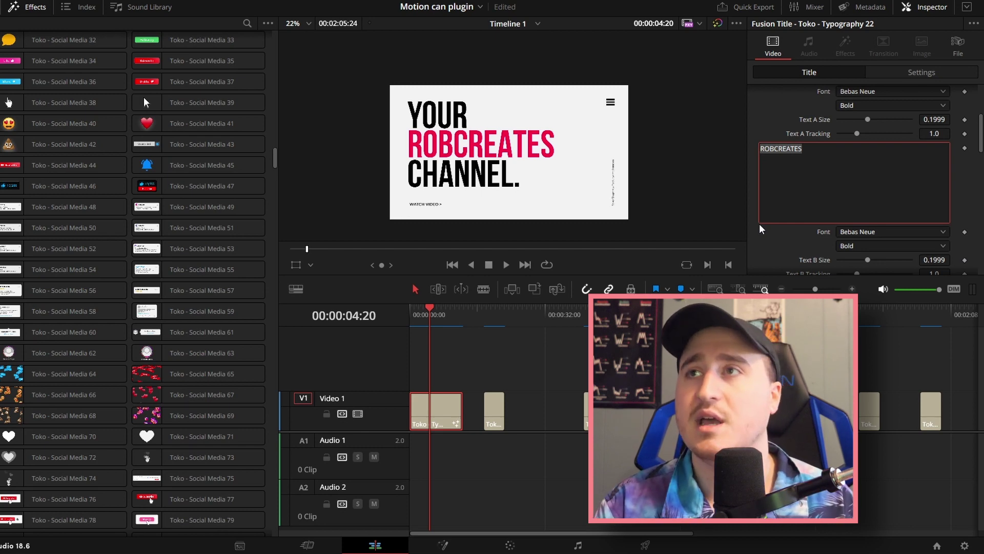
pyautogui.write('YOUTUBE')
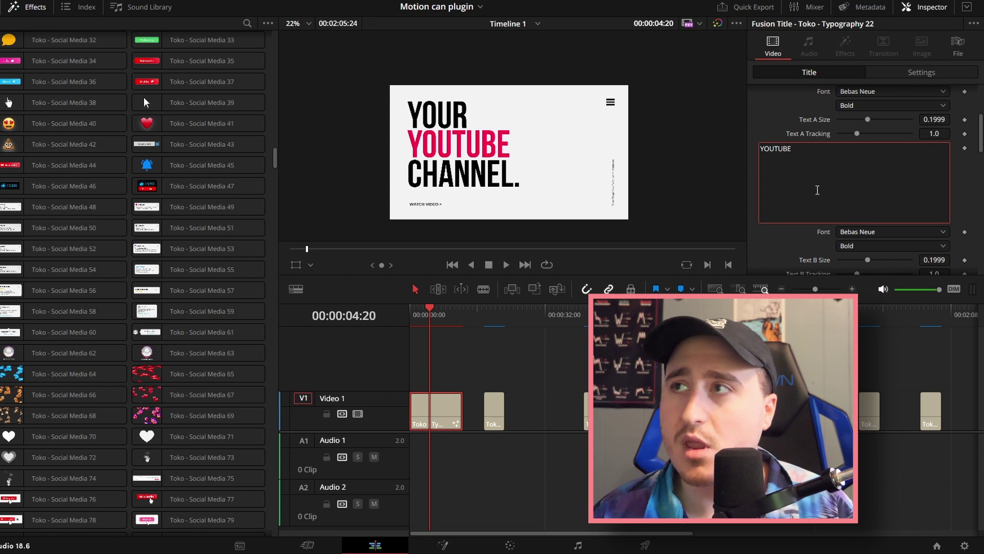
pyautogui.scroll(-3, 804, 199)
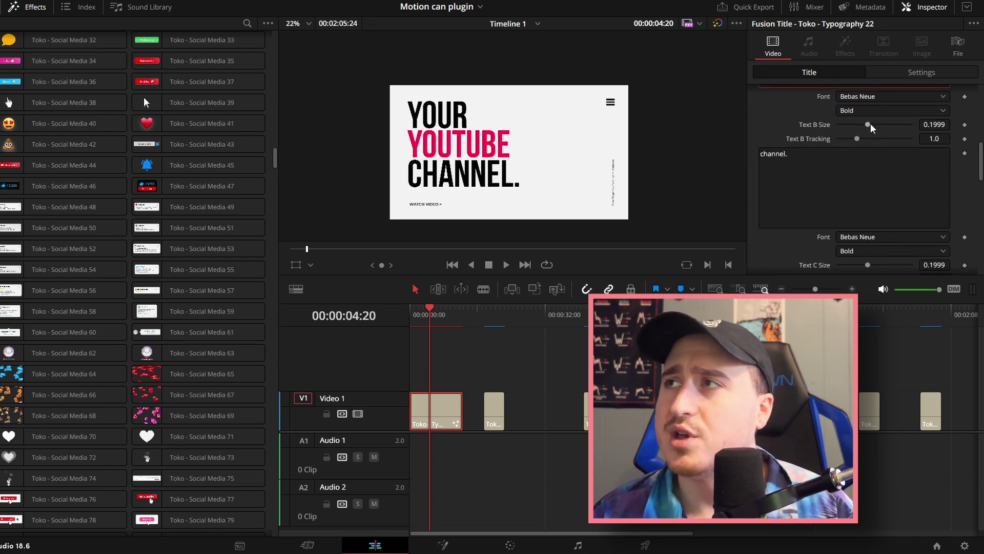
pyautogui.moveTo(871, 128); pyautogui.dragTo(882, 132)
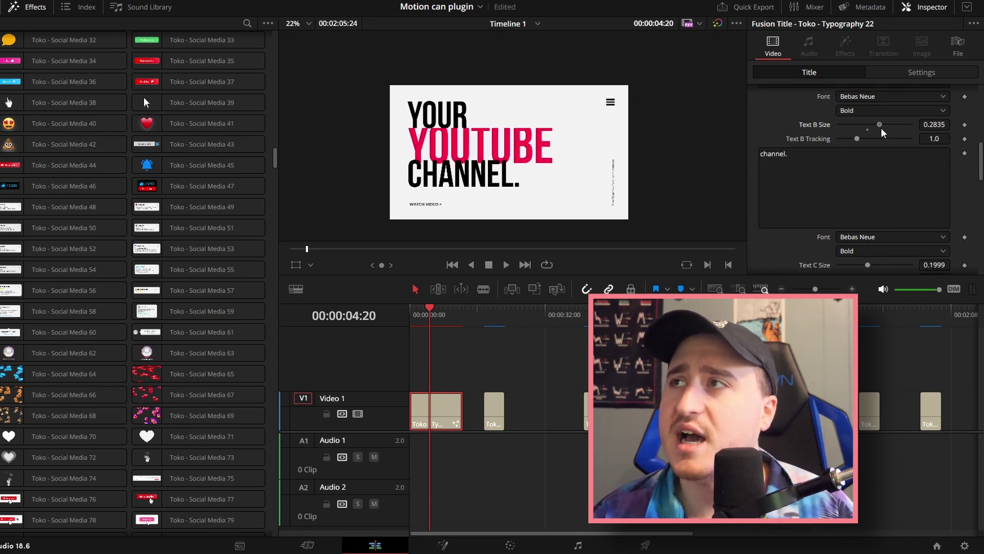
pyautogui.doubleClick(820, 124)
pyautogui.scroll(-8, 790, 193)
# Review the title's colour and per-line settings, try resizing YOUR, then deselect the clip
pyautogui.click(762, 214)
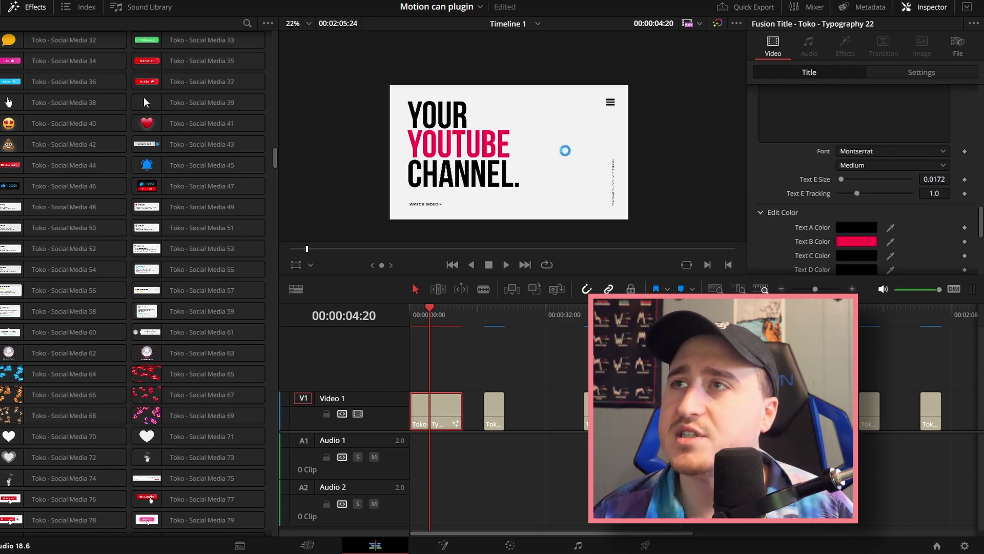
pyautogui.scroll(-3, 861, 201)
pyautogui.moveTo(911, 211); pyautogui.dragTo(887, 218)
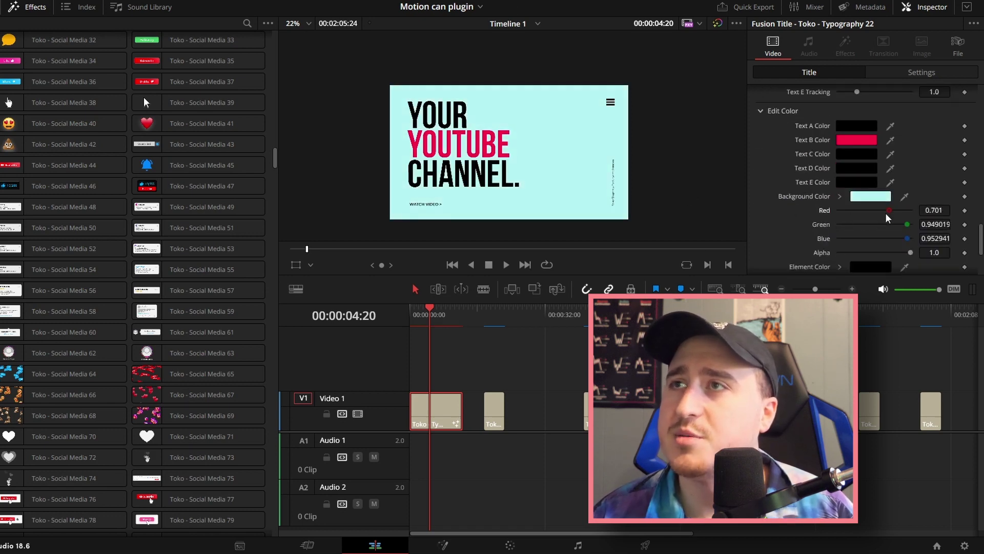
pyautogui.scroll(-4, 827, 191)
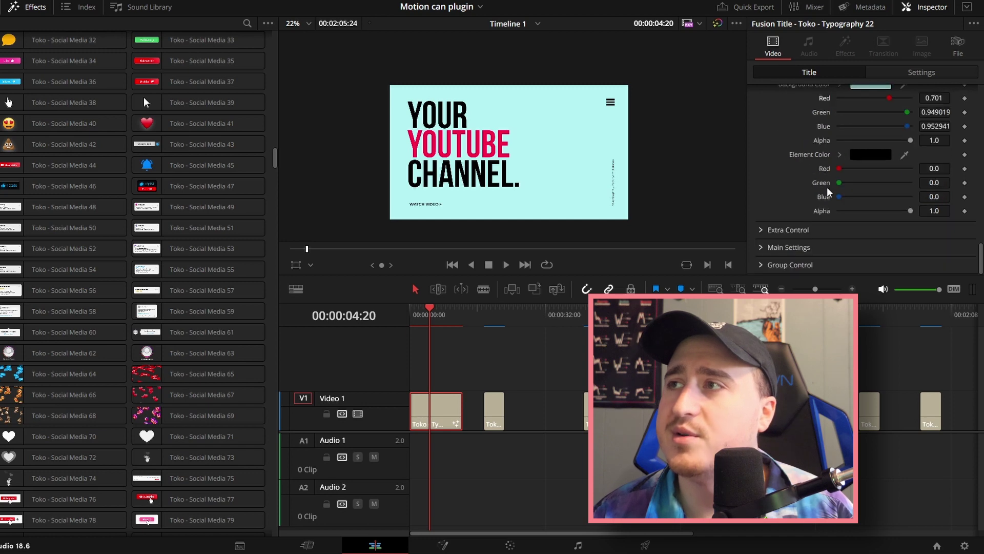
pyautogui.click(761, 231)
pyautogui.scroll(-2, 832, 224)
pyautogui.moveTo(877, 192)
pyautogui.mouseDown()
pyautogui.moveTo(891, 204)
pyautogui.moveTo(871, 206)
pyautogui.mouseUp()
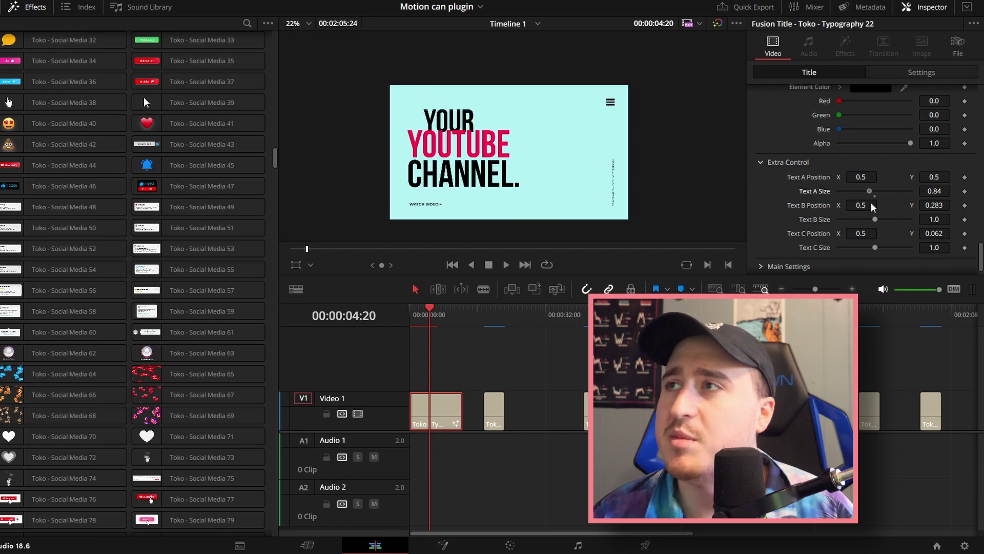
pyautogui.doubleClick(821, 196)
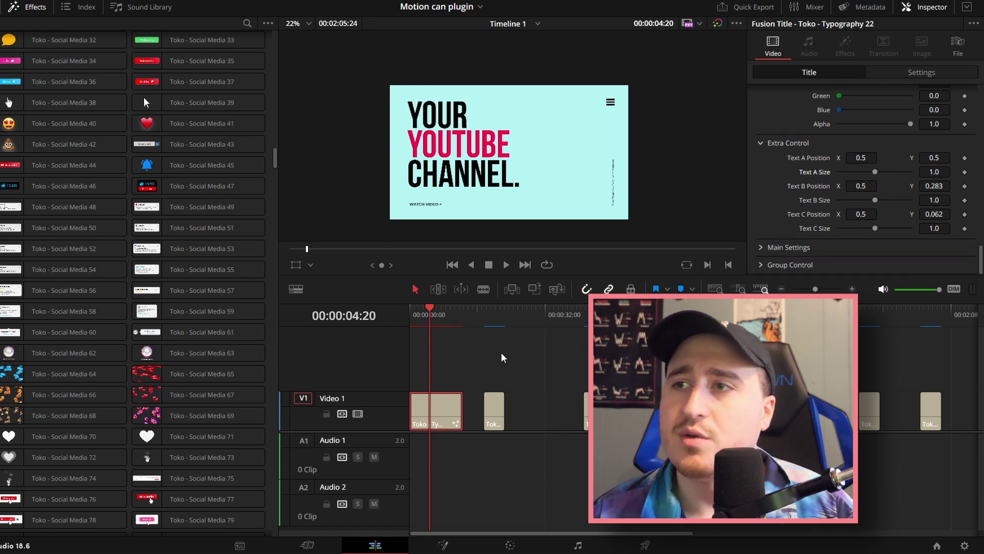
pyautogui.click(443, 351)
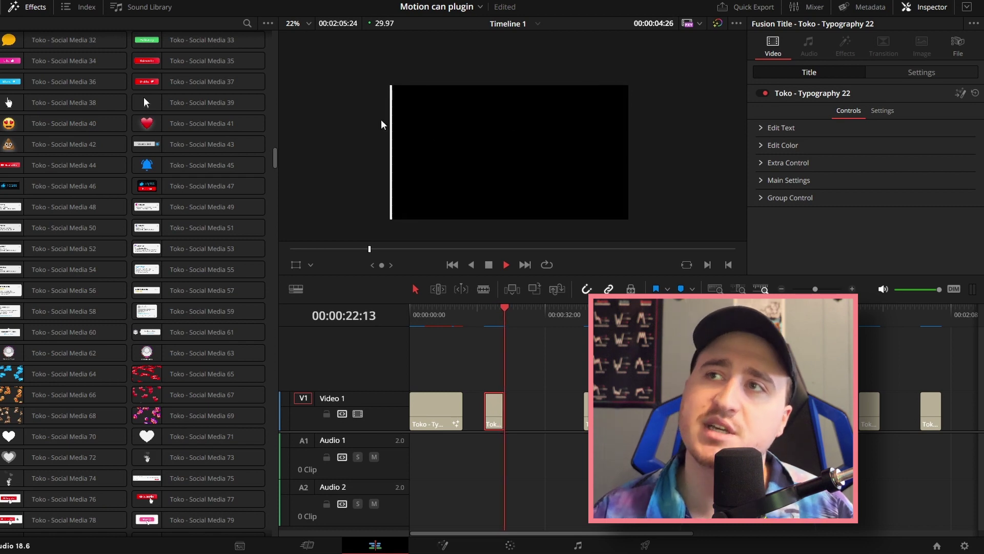
# Stop playback after the second title, deselect its clip, and move to the counter clip
pyautogui.click(504, 266)
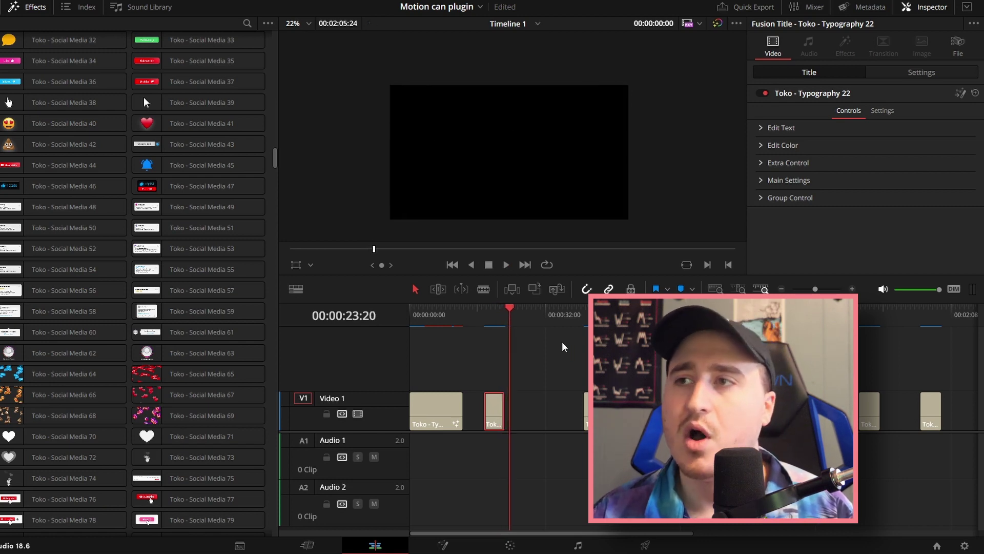
pyautogui.click(515, 362)
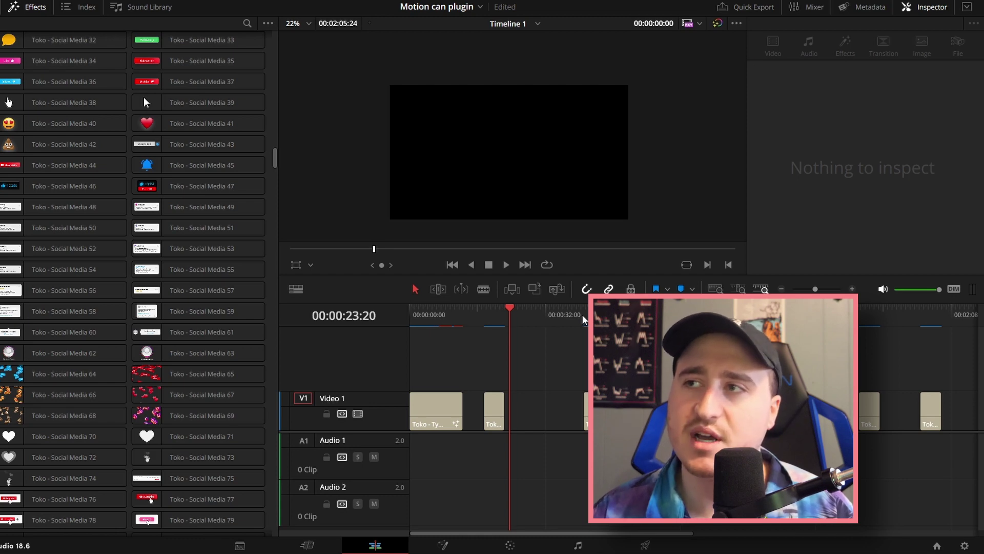
pyautogui.click(582, 318)
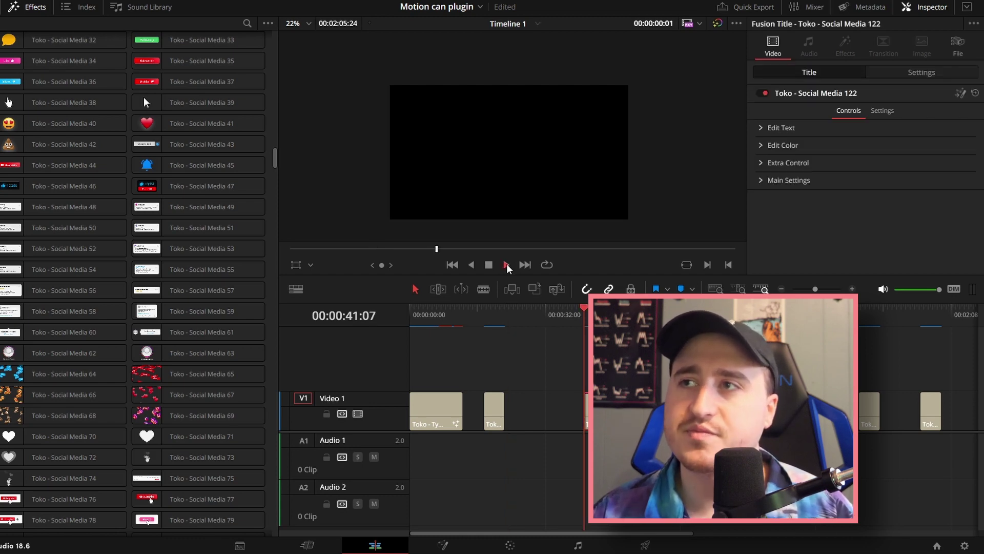
# Play the 1225 counter and replace its 'Likes' label with SUBSCRIBERS in the Inspector
pyautogui.click(580, 319)
pyautogui.click(506, 265)
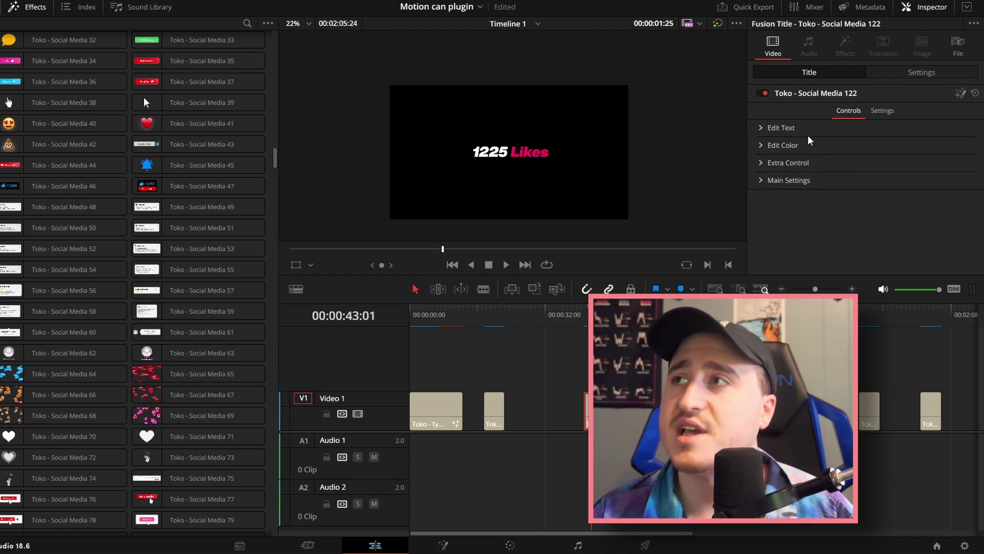
pyautogui.click(761, 128)
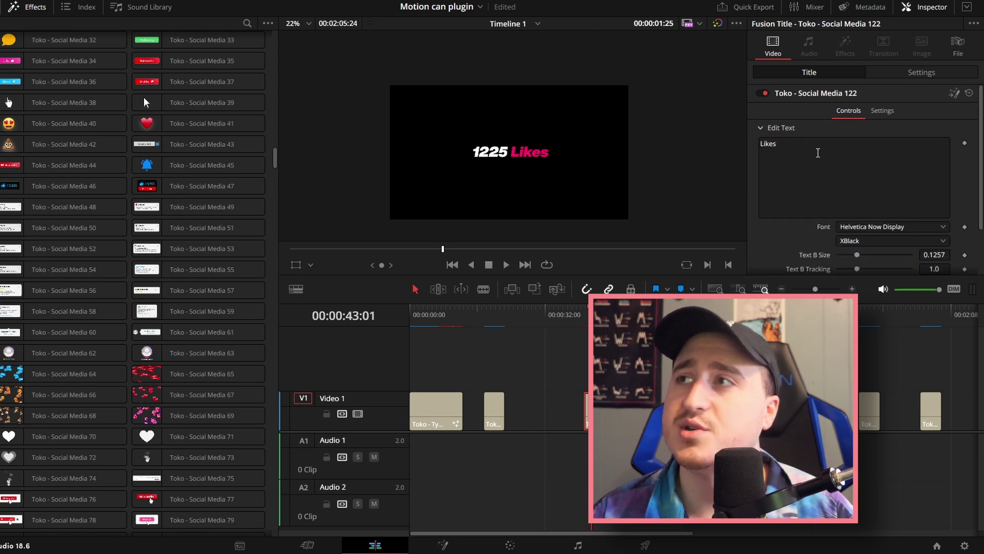
pyautogui.moveTo(818, 151); pyautogui.dragTo(732, 149)
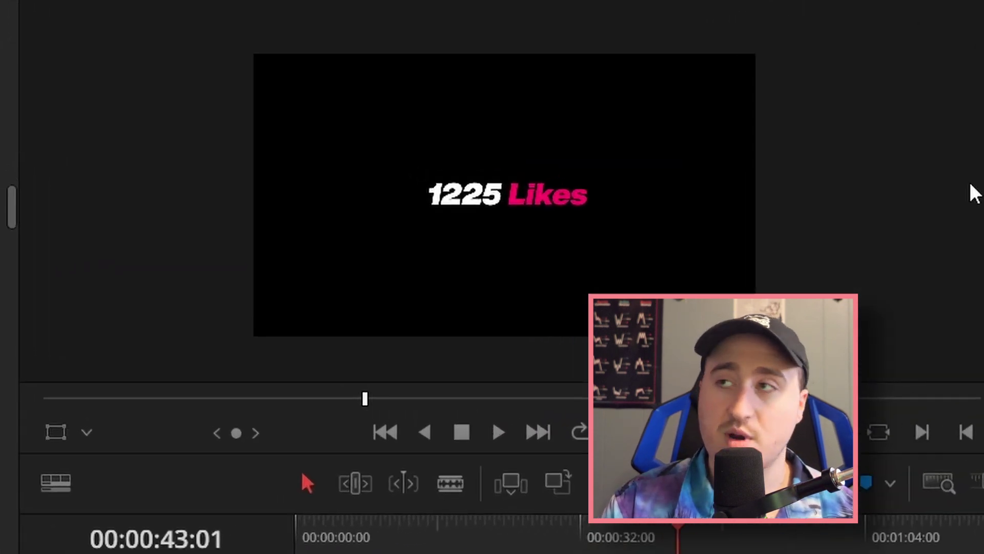
pyautogui.write('SUB')
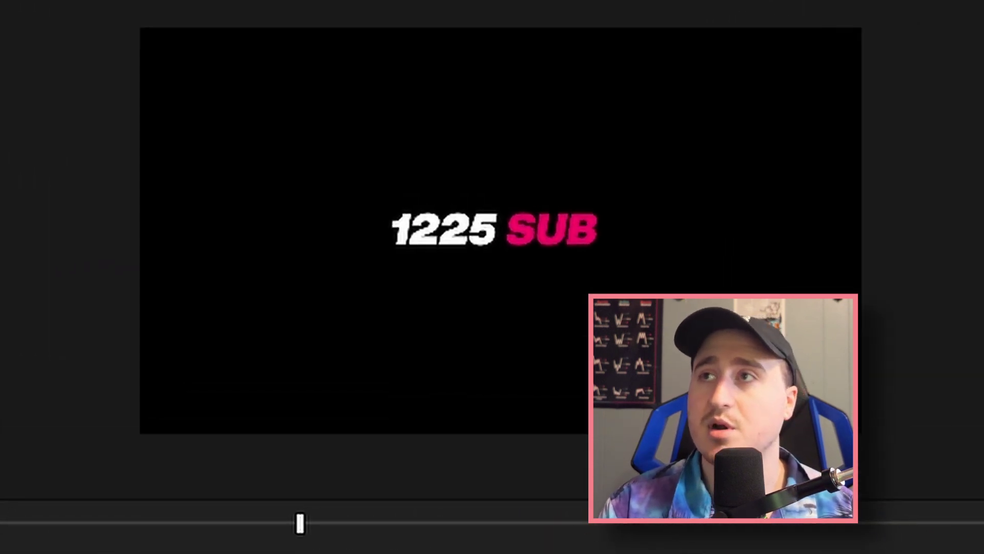
pyautogui.write('R')
pyautogui.press('BackSpace')
pyautogui.write('SCR')
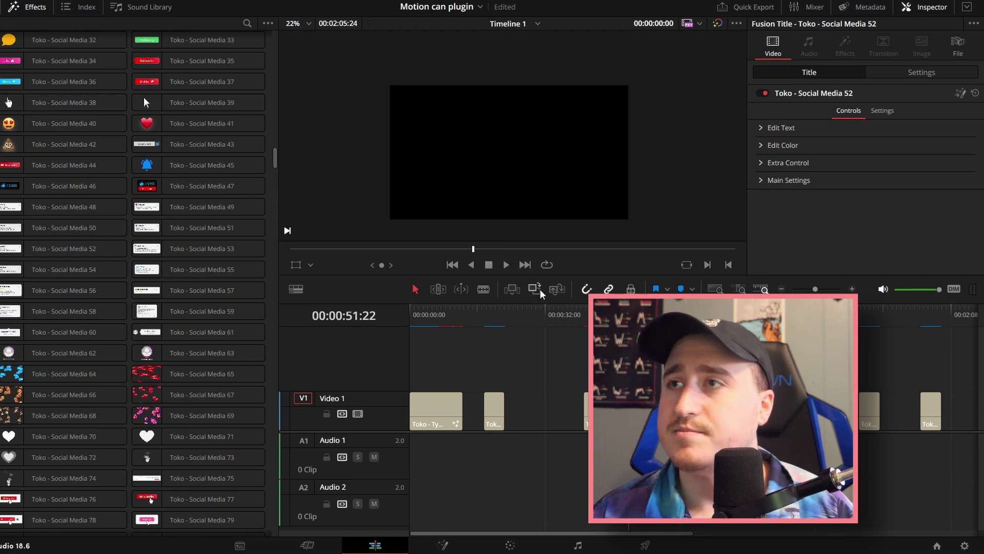
# Preview the Social Media 52 message and Social Media 78 subscribe titles, then start Infographic 20
pyautogui.click(507, 265)
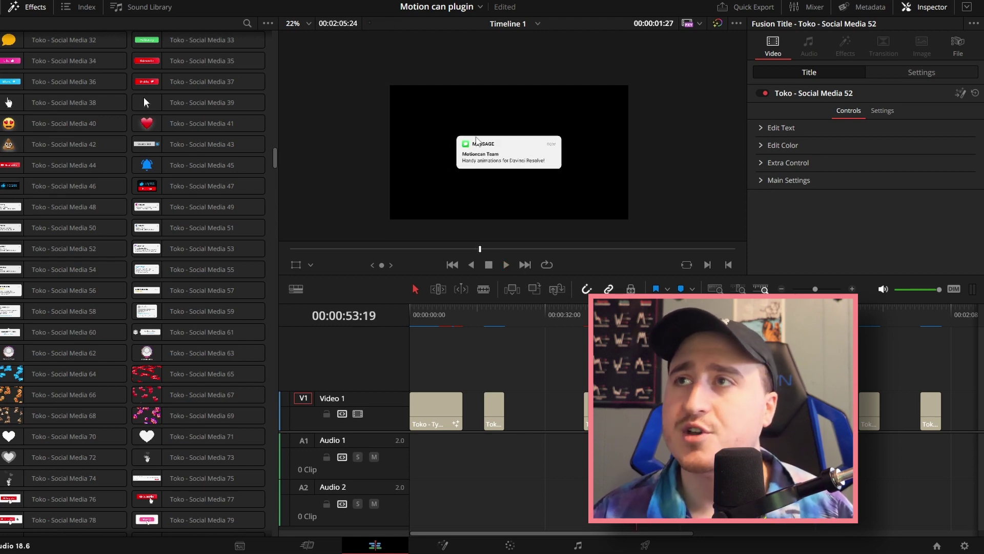
pyautogui.scroll(1, 483, 143)
pyautogui.scroll(1, 492, 123)
pyautogui.scroll(1, 504, 101)
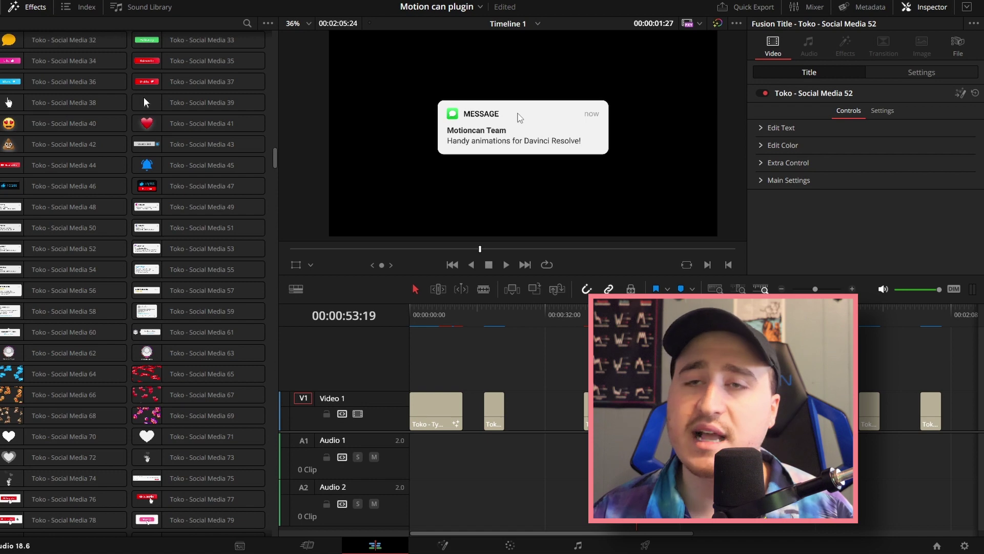
pyautogui.press('Down')
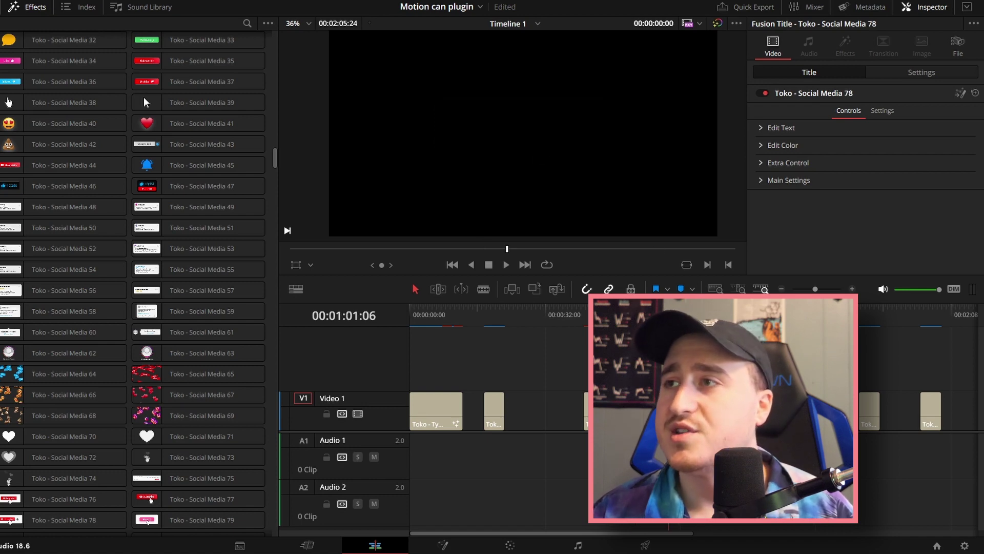
pyautogui.click(506, 265)
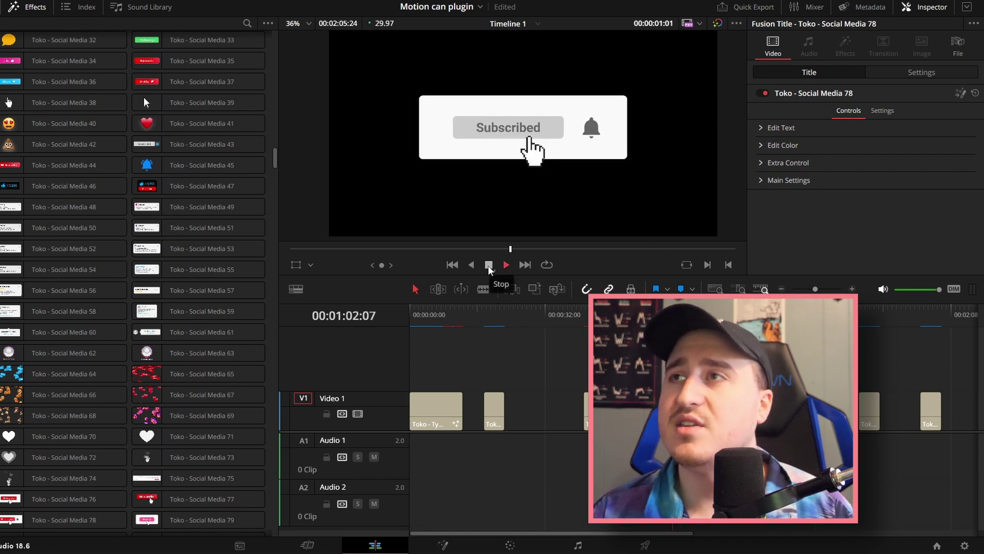
pyautogui.click(489, 266)
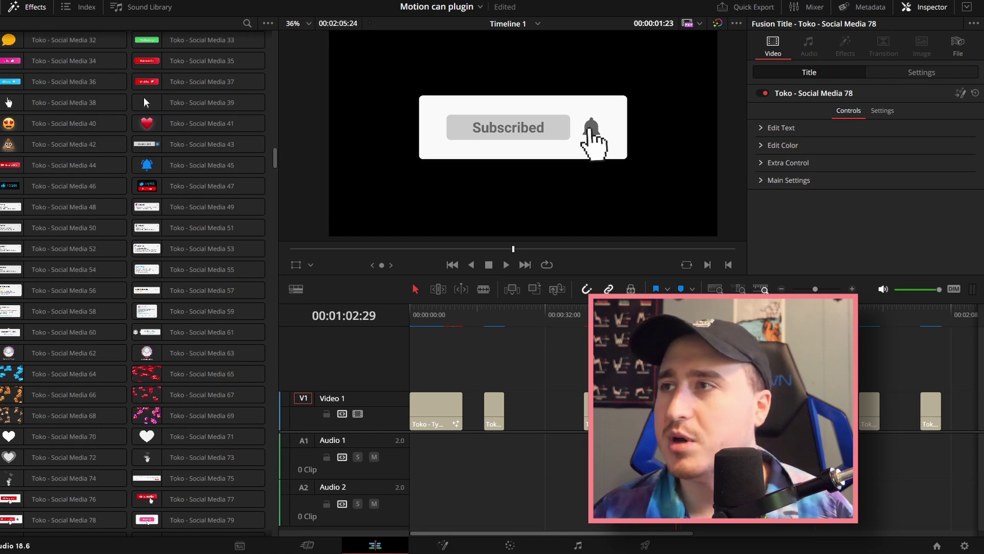
pyautogui.press('Down')
pyautogui.press('space')
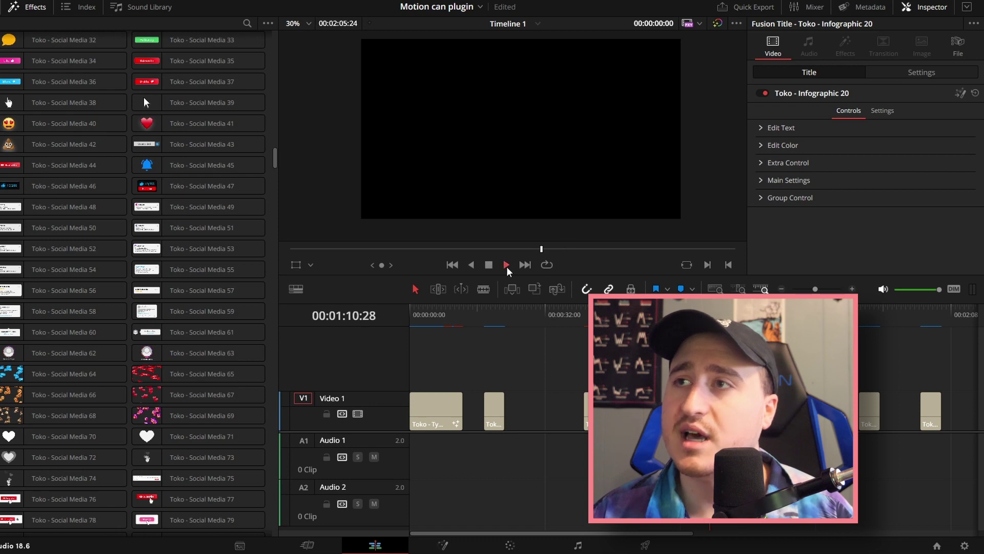
# Preview Infographic 20, Text Message 06, Kinetic Title 04 and Big Title 16, then deselect all
pyautogui.click(506, 265)
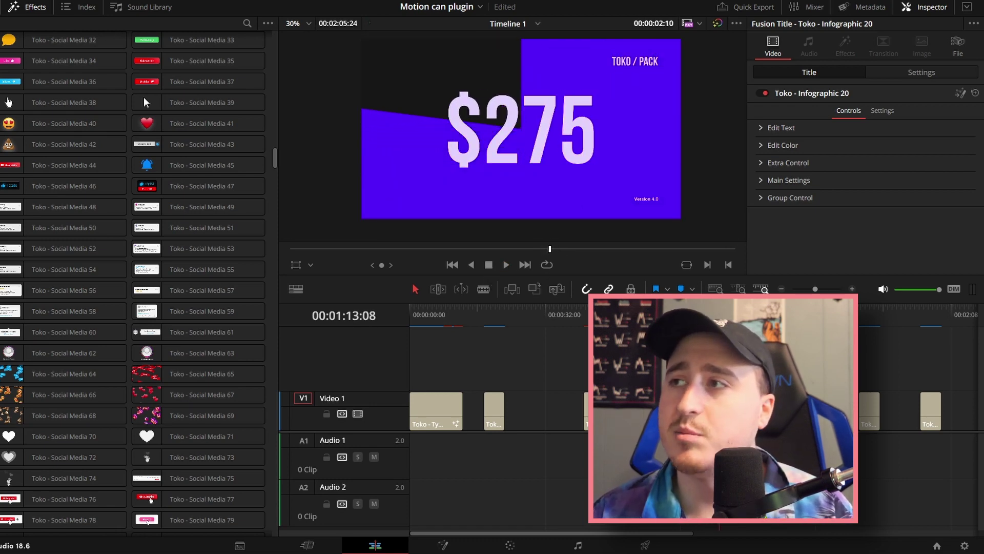
pyautogui.press('Down')
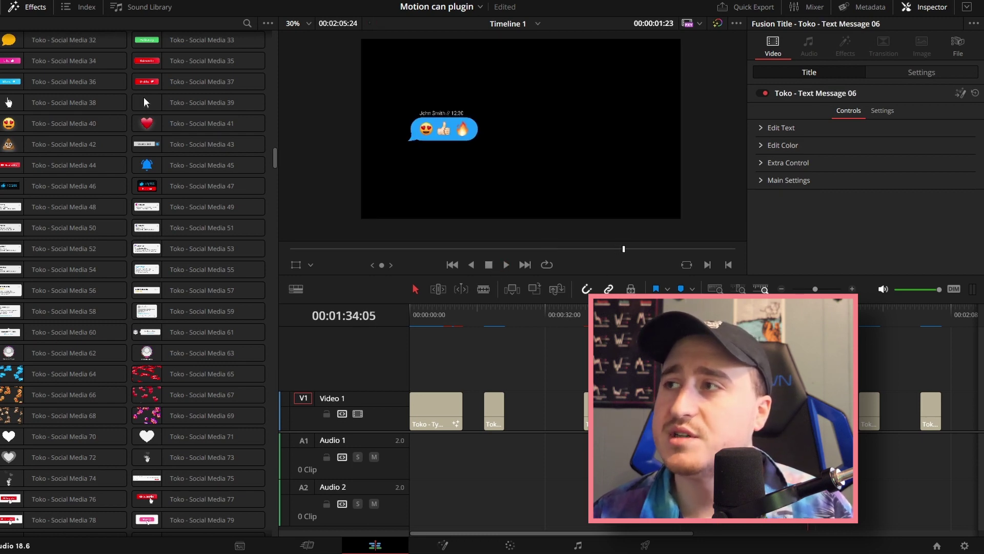
pyautogui.press('Down')
pyautogui.click(507, 265)
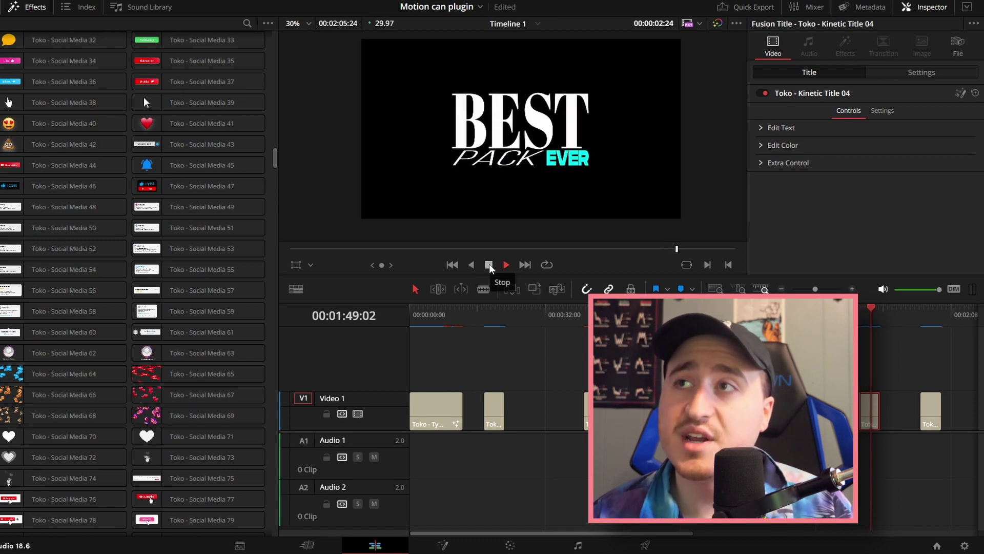
pyautogui.press('space')
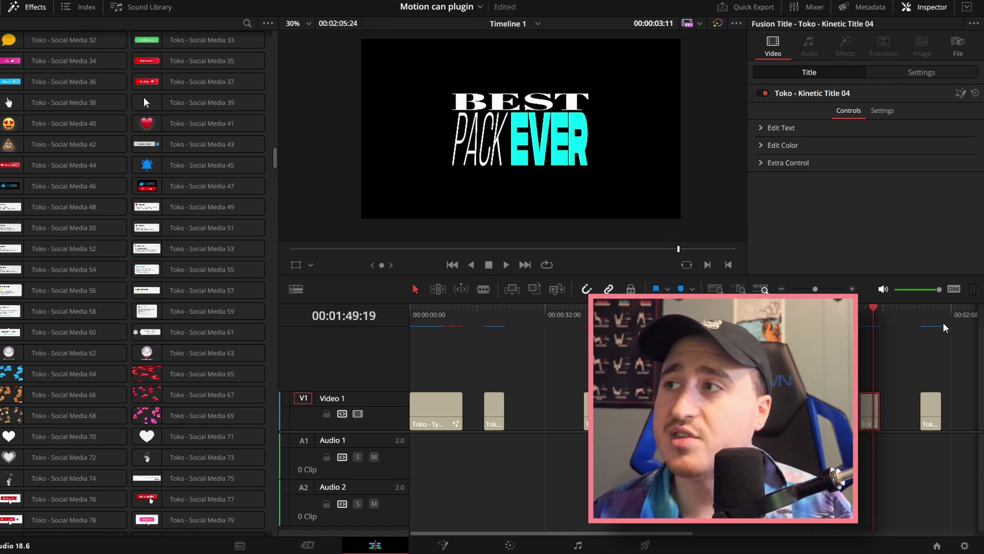
pyautogui.press('Down')
pyautogui.click(505, 264)
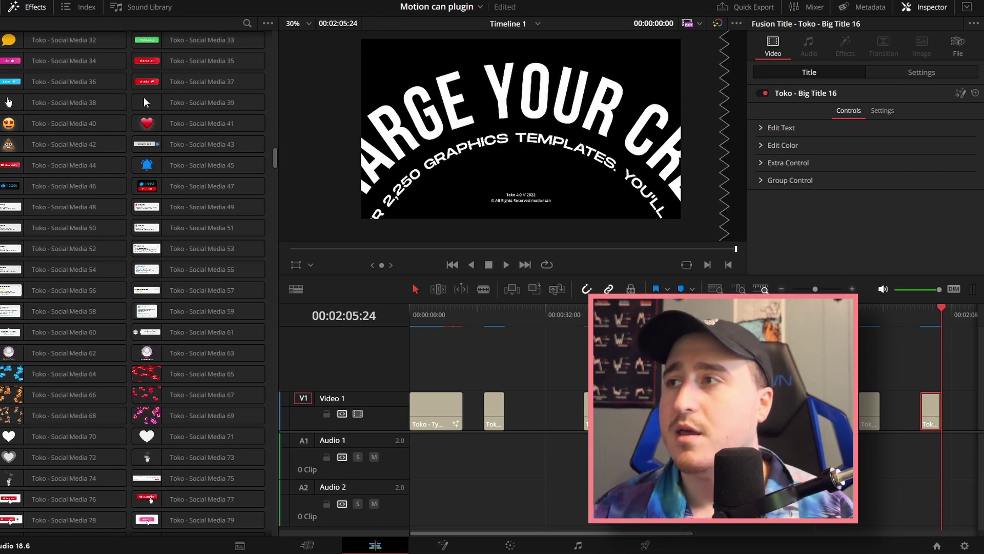
pyautogui.hotkey('ctrl', 'shift', 'a')
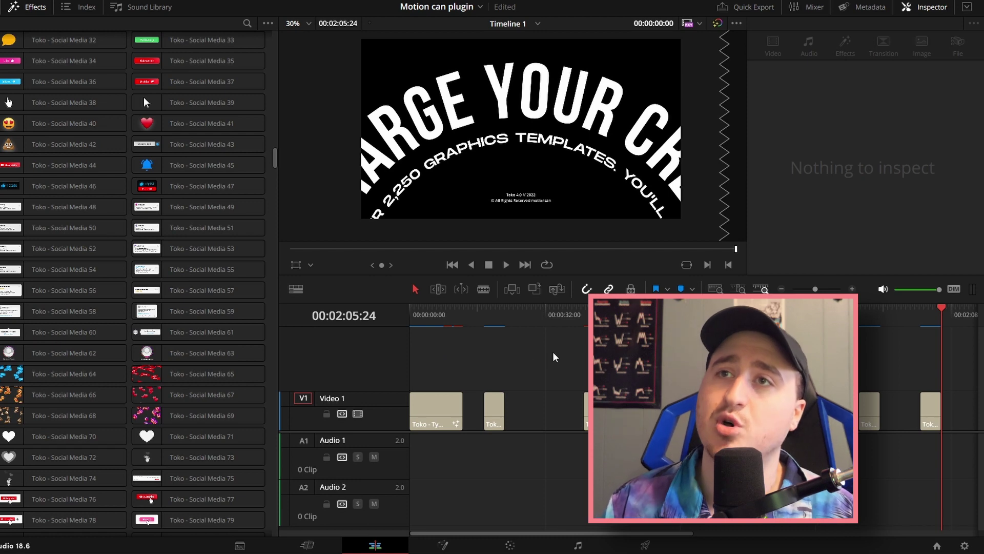
pyautogui.moveTo(273, 154); pyautogui.dragTo(277, 194)
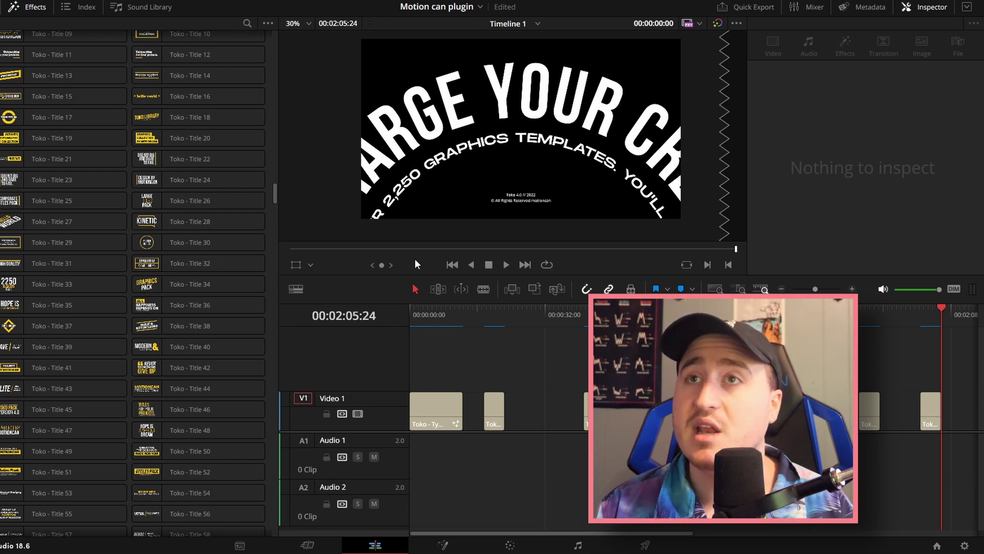
pyautogui.scroll(-10, 248, 221)
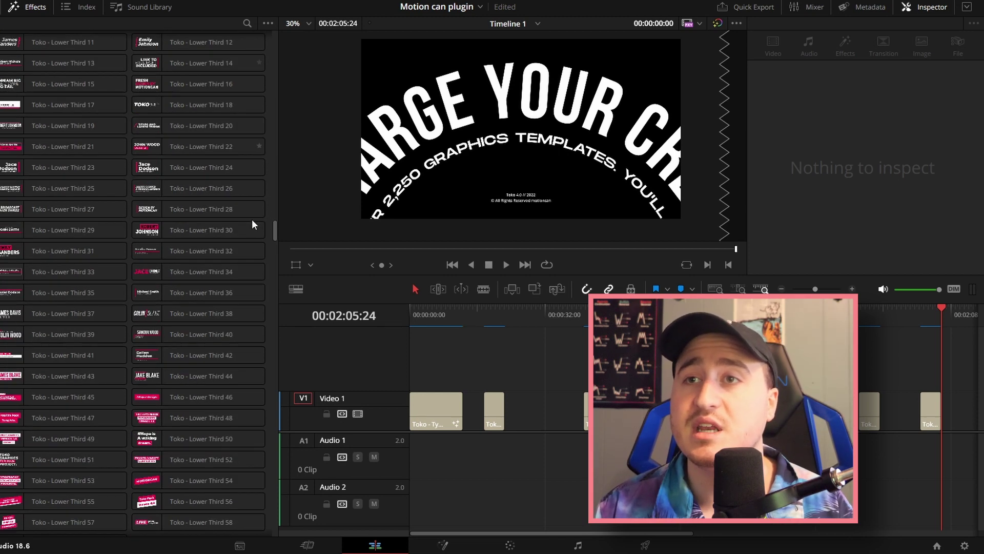
pyautogui.scroll(-10, 251, 223)
pyautogui.scroll(-10, 251, 223)
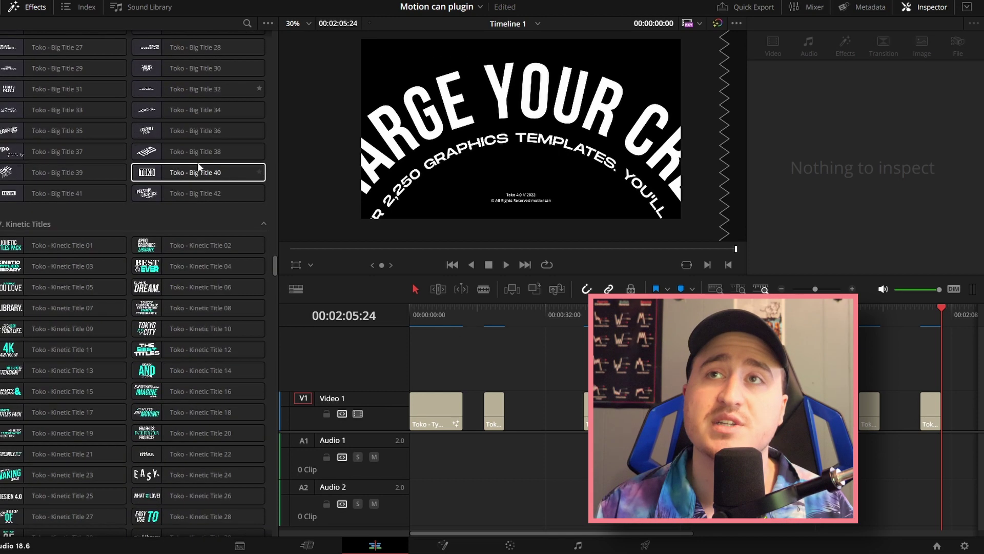
pyautogui.scroll(-5, 195, 165)
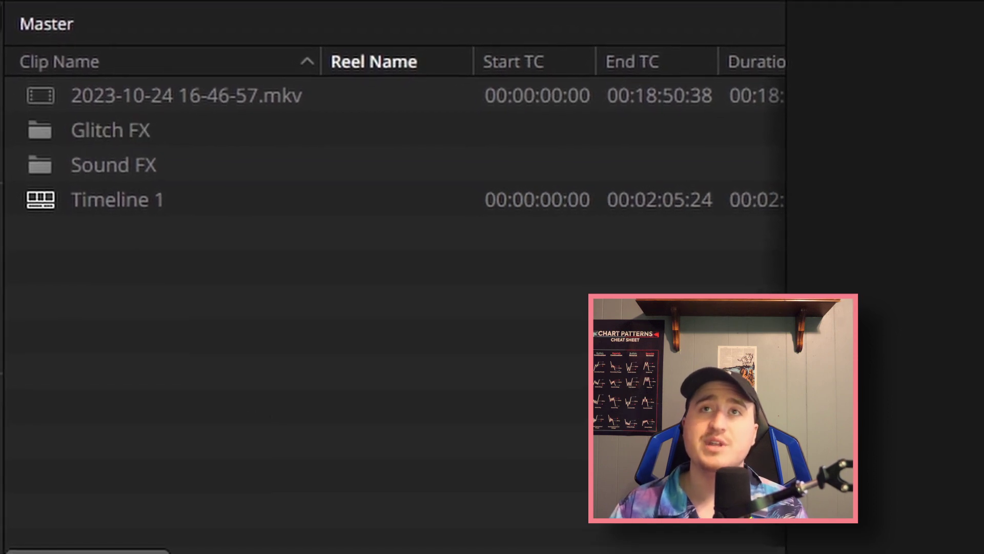
# Browse the Glitch FX bin, then Sound FX down to 18. GAME SOUNDS in the Media Pool
pyautogui.doubleClick(109, 132)
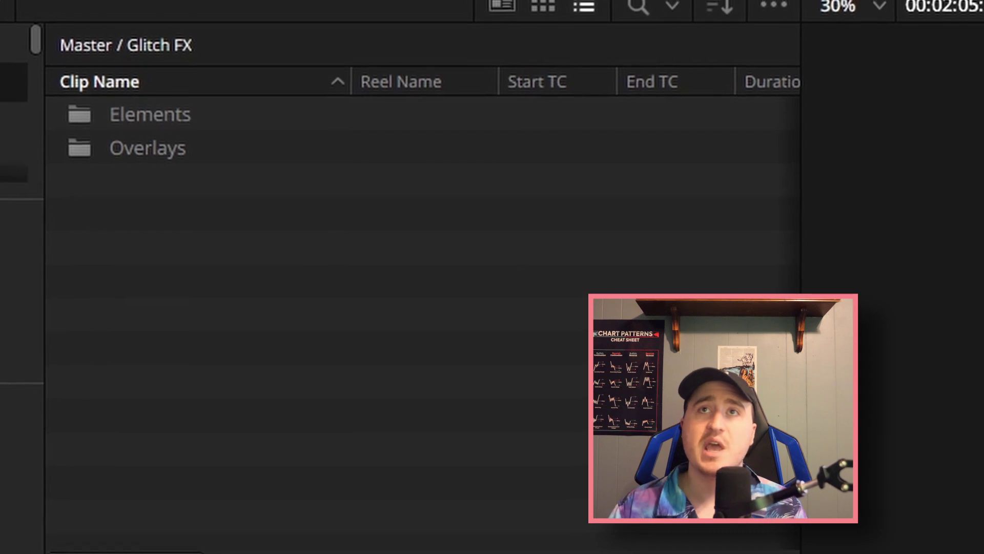
pyautogui.click(15, 46)
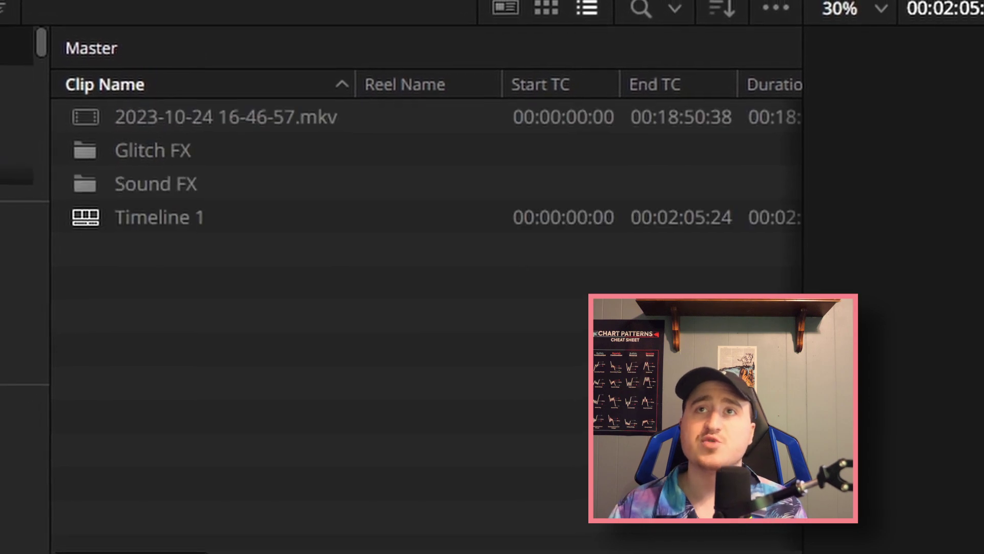
pyautogui.doubleClick(231, 192)
pyautogui.scroll(-2, 454, 275)
pyautogui.scroll(-5, 467, 285)
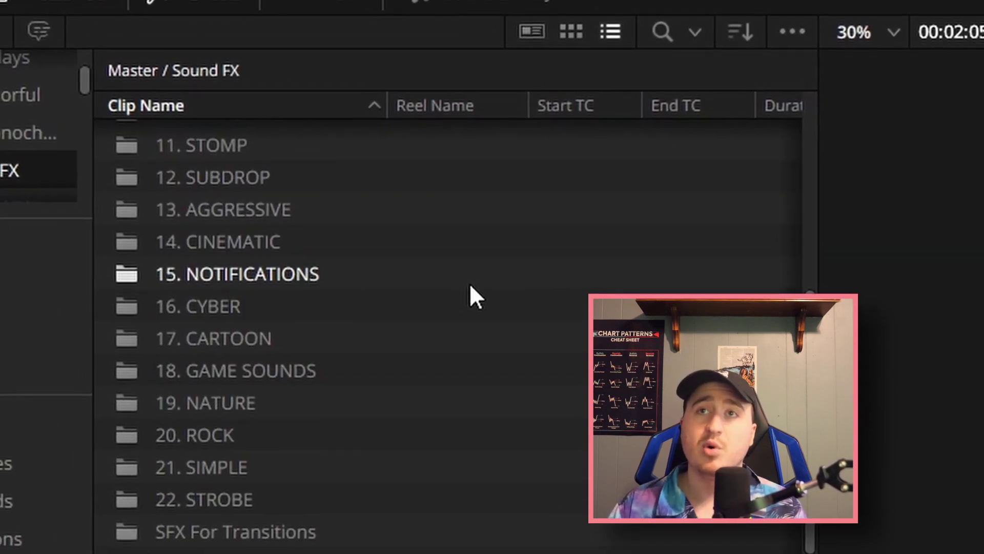
pyautogui.doubleClick(280, 376)
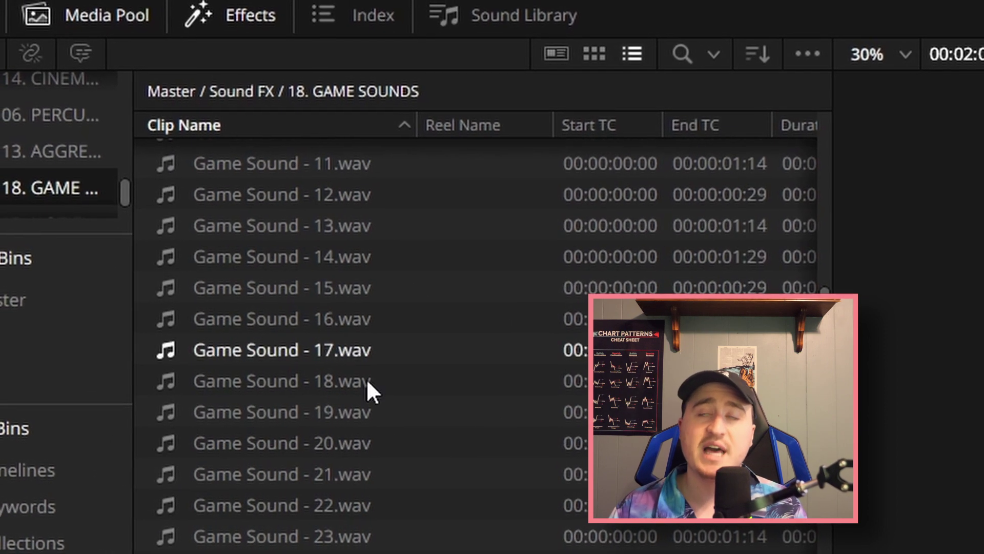
pyautogui.scroll(-2, 430, 231)
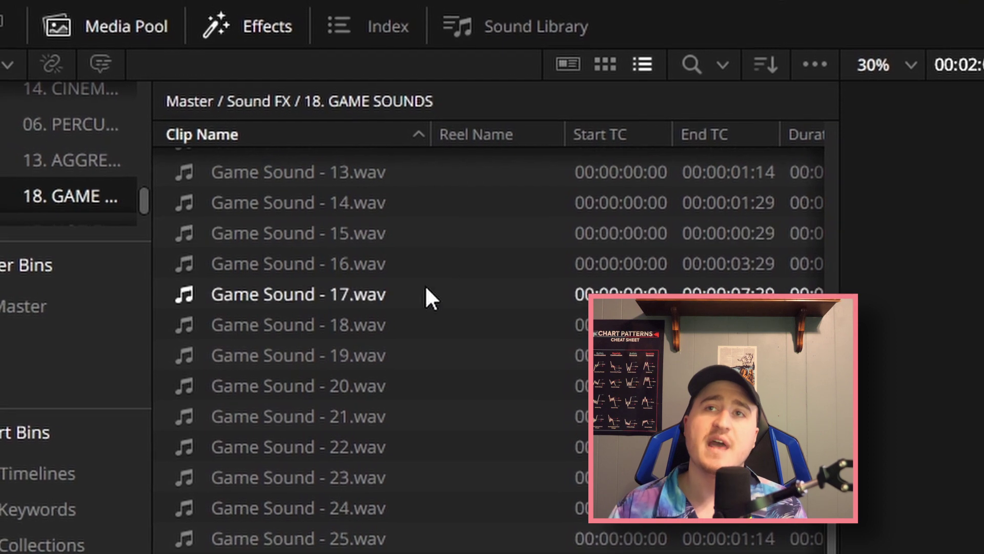
pyautogui.scroll(5, 427, 307)
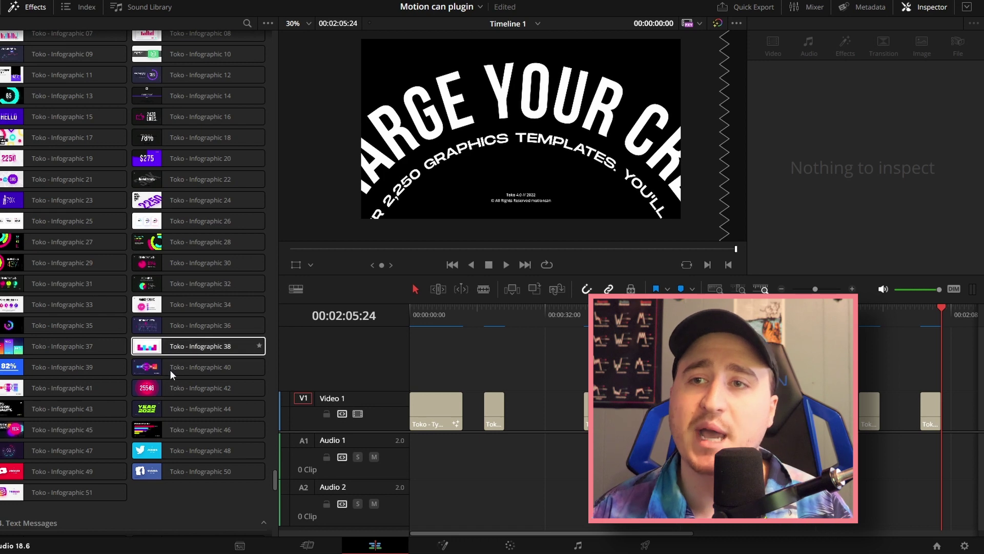
pyautogui.scroll(-5, 169, 403)
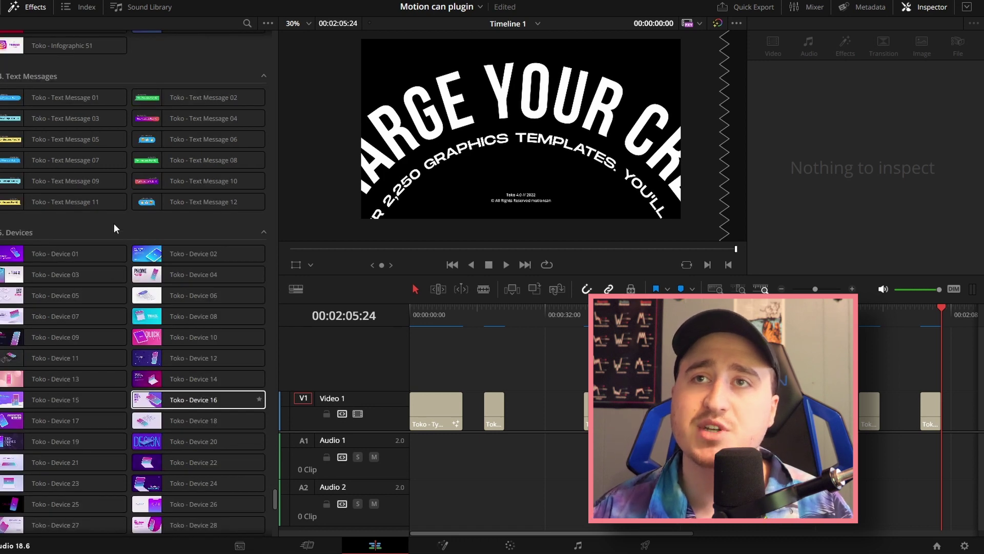